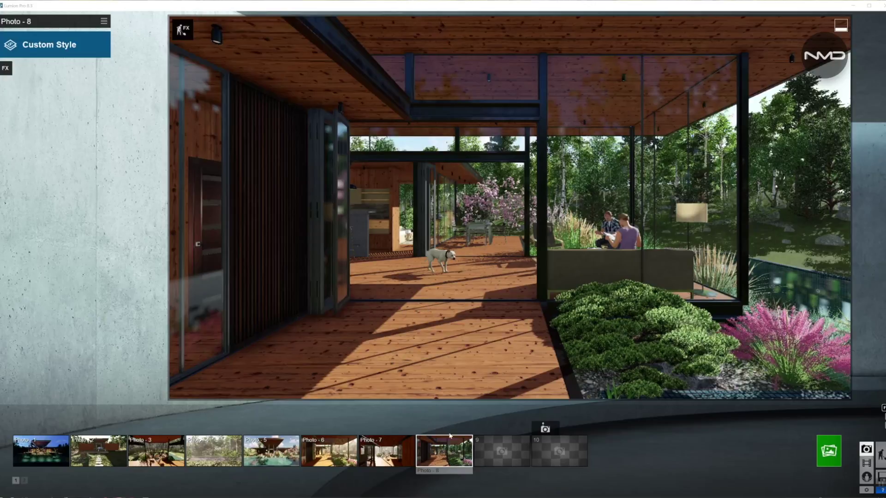
Render Photo - 8 at 1920x1080 desktop resolution, overwriting the JPG Test_7 on the Desktop.
{"action": "left_click", "coordinate": [834, 451]}
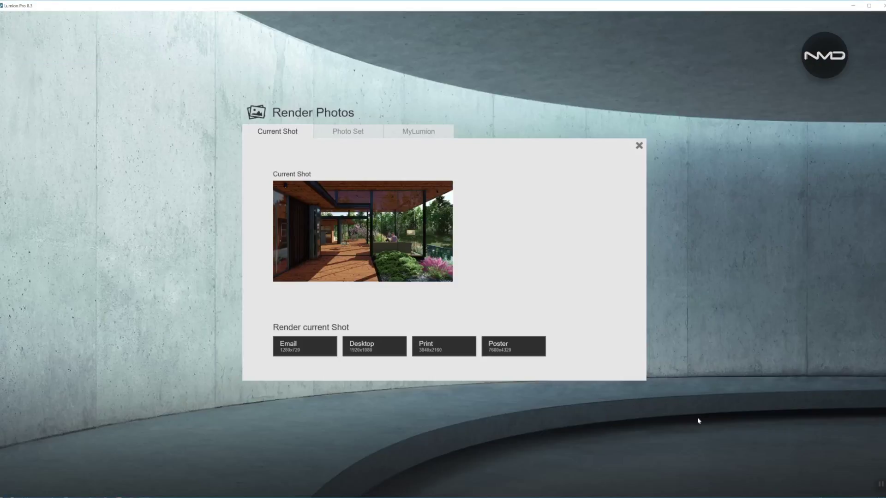
{"action": "left_click", "coordinate": [380, 351]}
{"action": "left_click", "coordinate": [505, 166]}
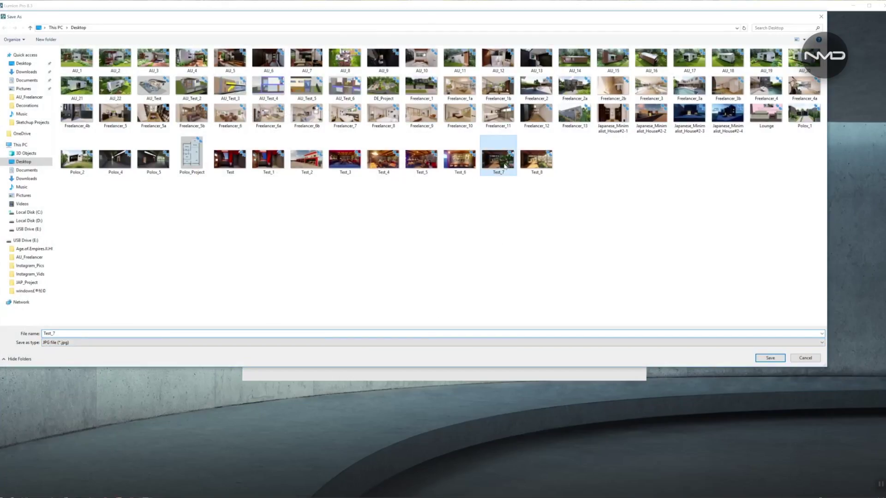
{"action": "double_click", "coordinate": [503, 166]}
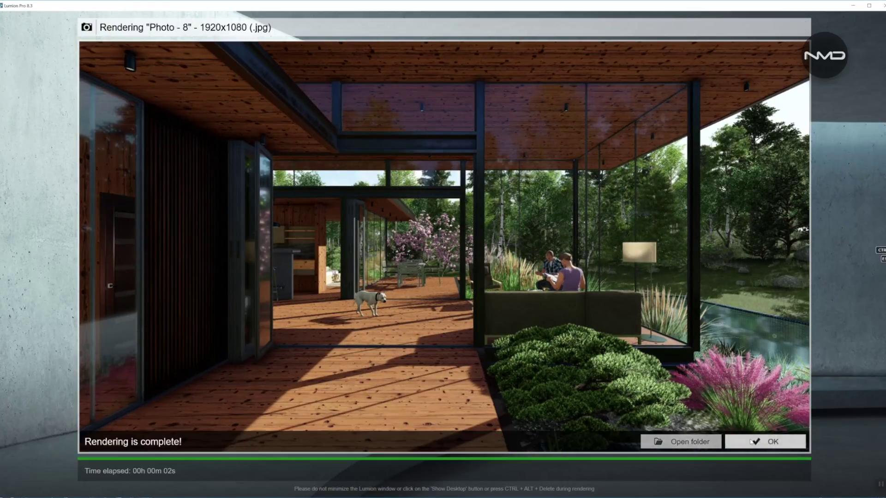
Store the current camera view in the empty slot as Photo - 9.
{"action": "left_click", "coordinate": [751, 443]}
{"action": "left_click", "coordinate": [505, 443]}
{"action": "left_click", "coordinate": [487, 428]}
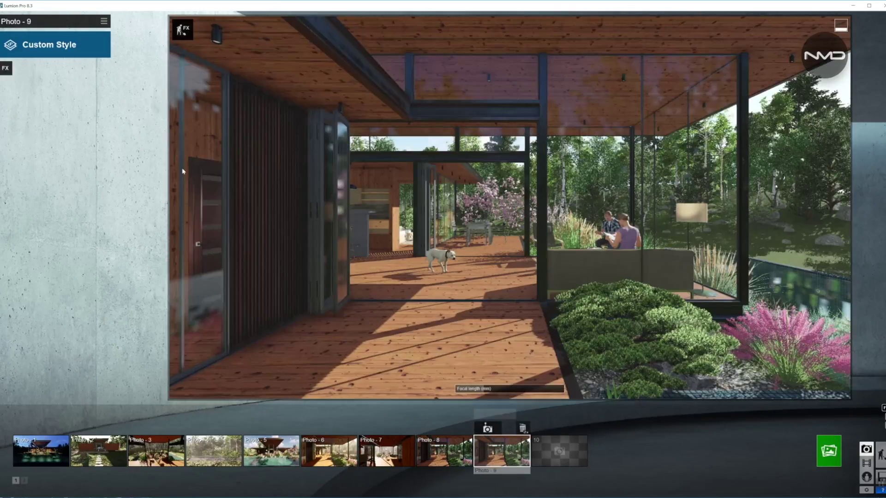
Apply the Realistic style, then add Volumetric Sunlight and switch it off.
{"action": "left_click", "coordinate": [67, 49]}
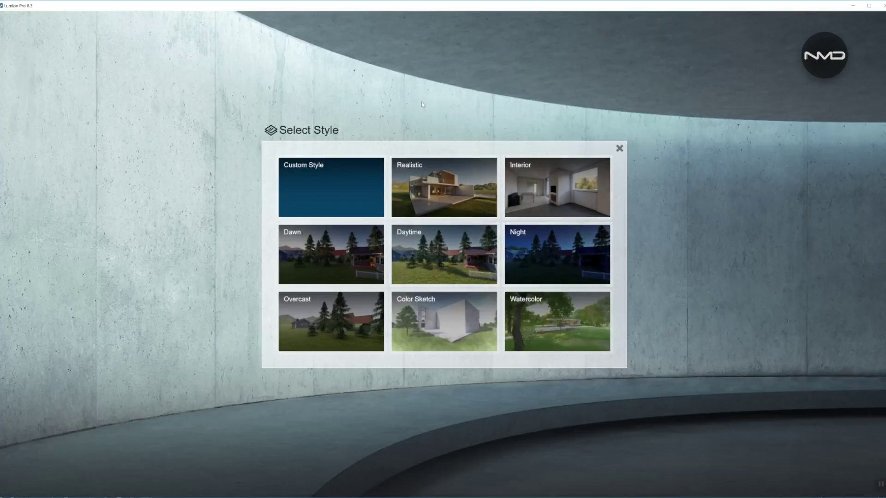
{"action": "left_click", "coordinate": [436, 196]}
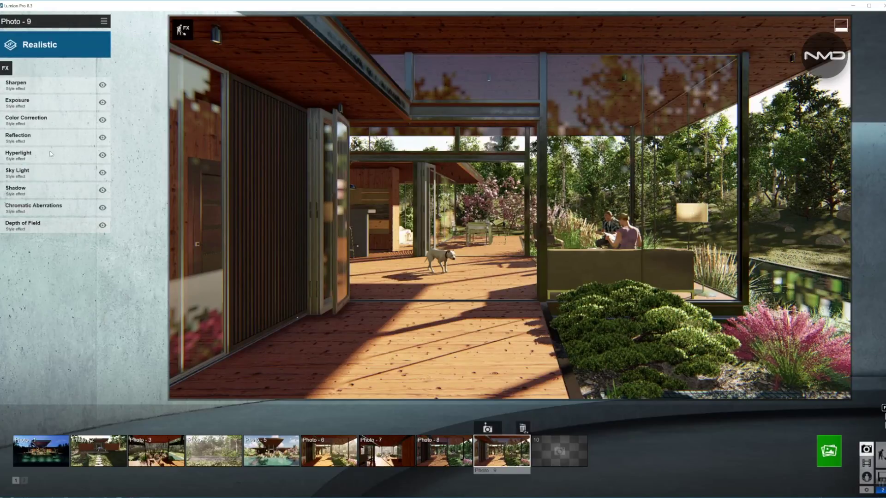
{"action": "left_click", "coordinate": [7, 68]}
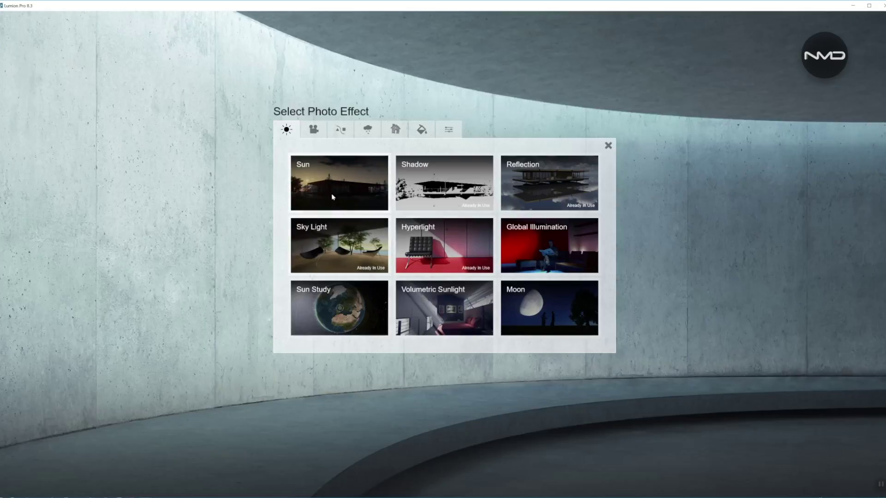
{"action": "left_click", "coordinate": [451, 312]}
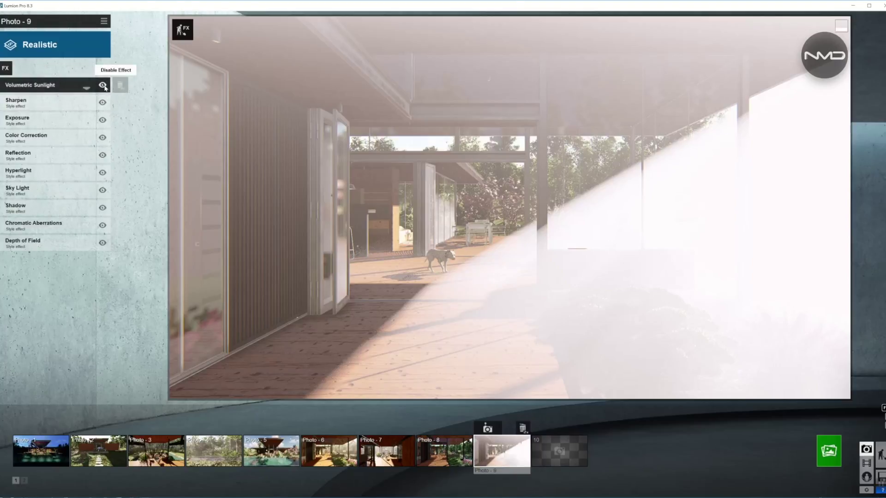
{"action": "left_click", "coordinate": [102, 85]}
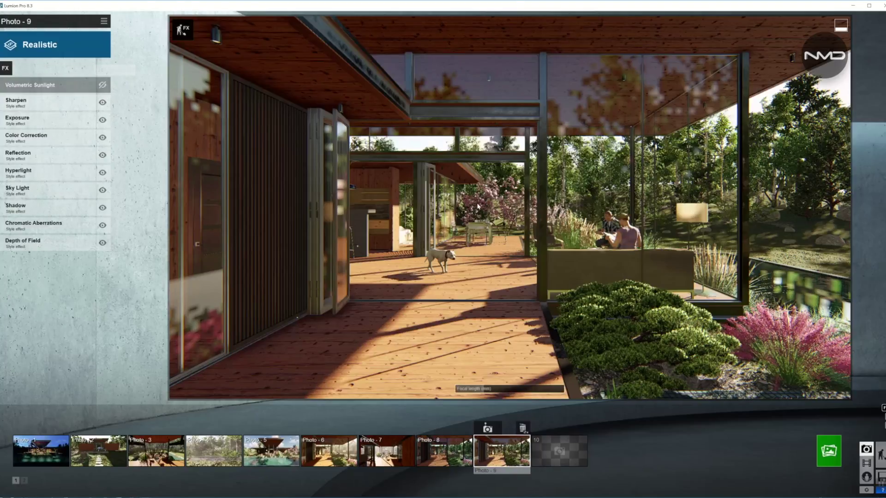
Add the Fog effect from the weather and climate effects.
{"action": "left_click", "coordinate": [6, 70]}
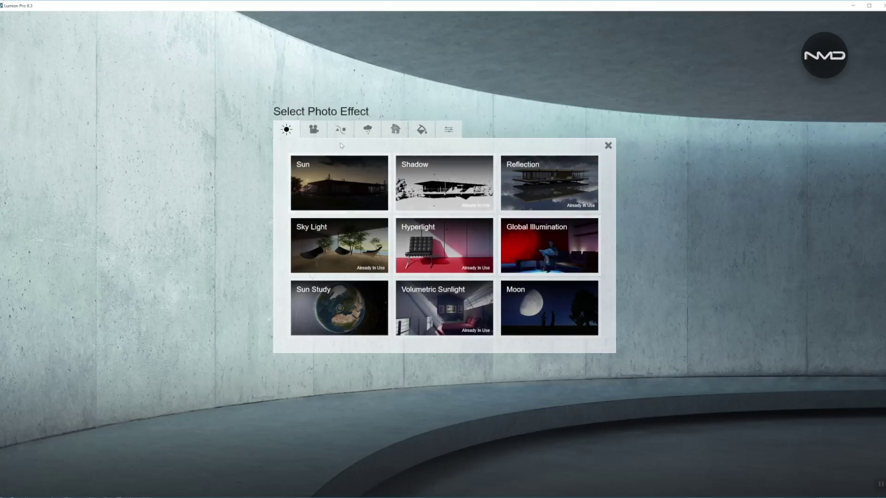
{"action": "left_click", "coordinate": [367, 131]}
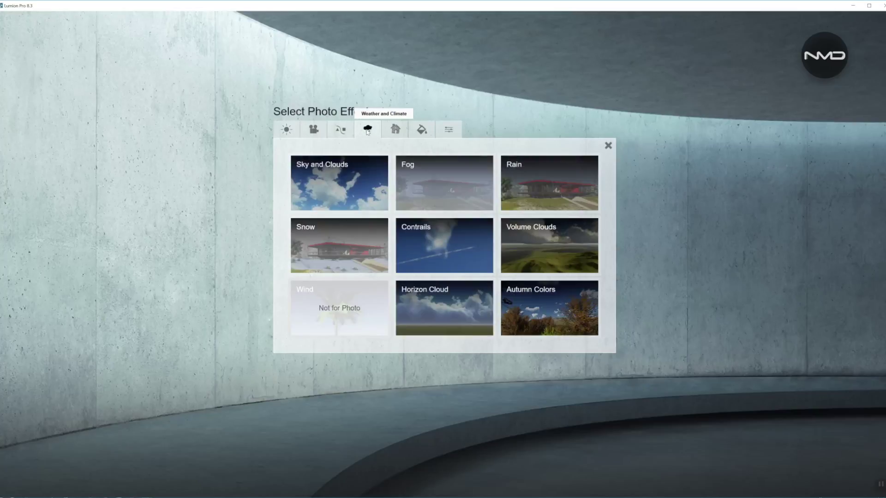
{"action": "left_click", "coordinate": [444, 189]}
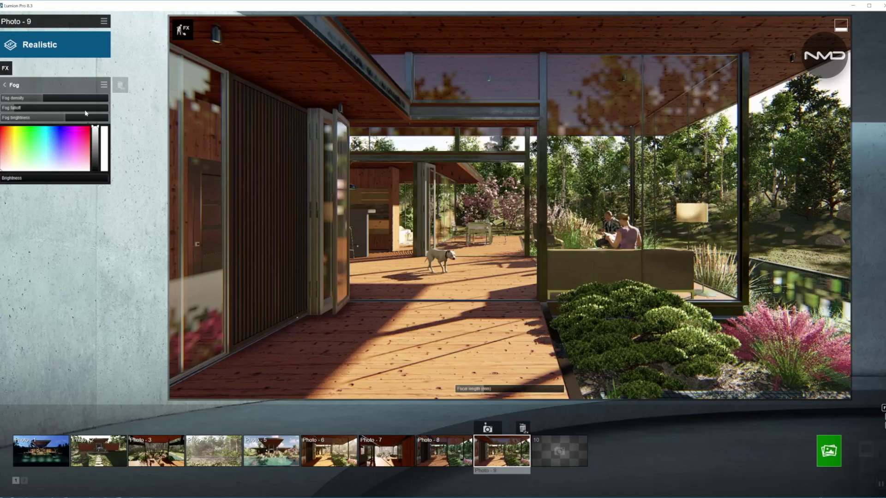
{"action": "left_click", "coordinate": [4, 85]}
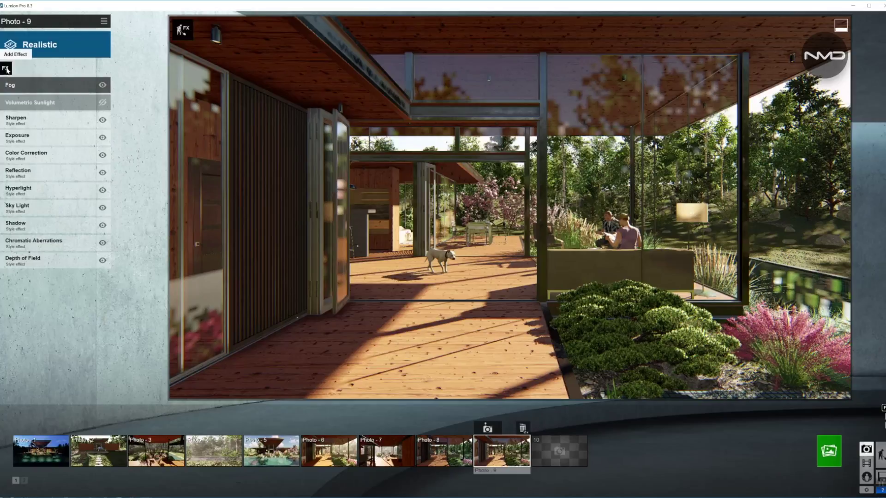
Add the God Rays effect from the Various category and switch it off.
{"action": "left_click", "coordinate": [7, 69]}
{"action": "left_click", "coordinate": [449, 131]}
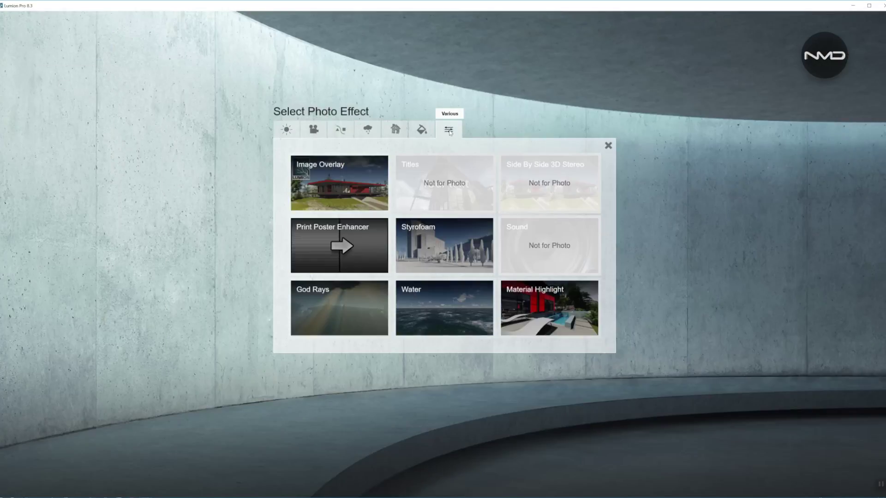
{"action": "left_click", "coordinate": [346, 306]}
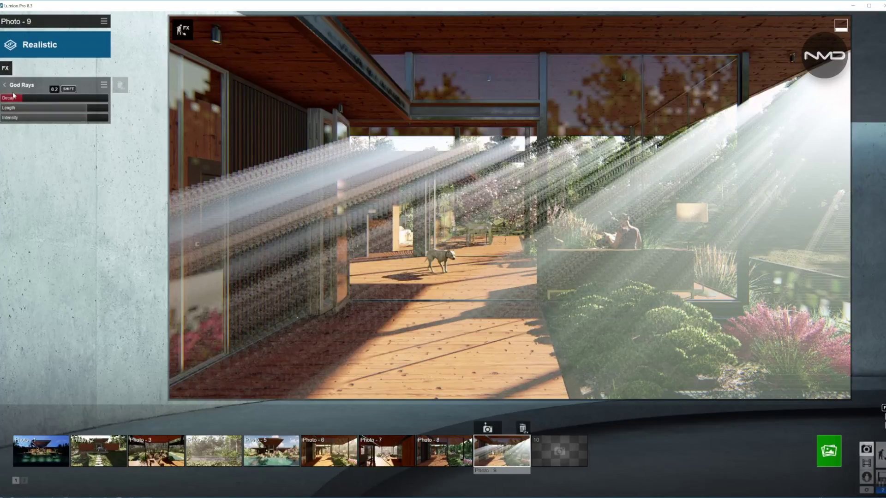
{"action": "left_click", "coordinate": [54, 85]}
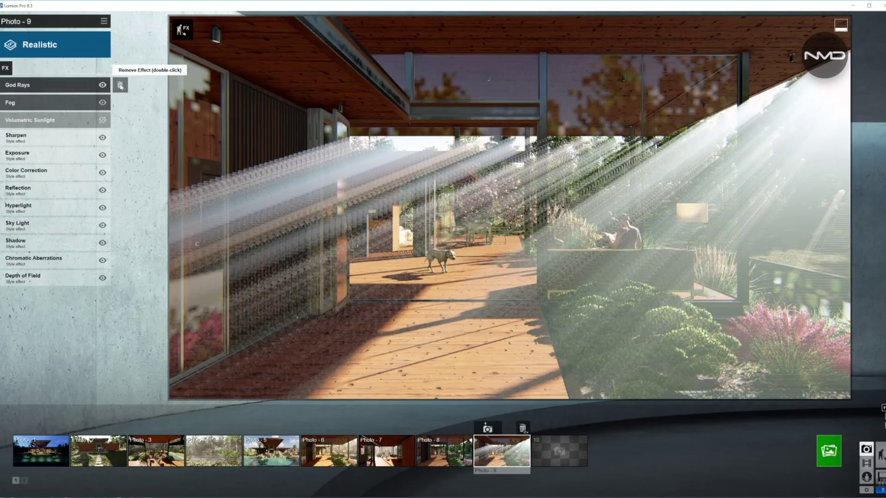
{"action": "left_click", "coordinate": [102, 86]}
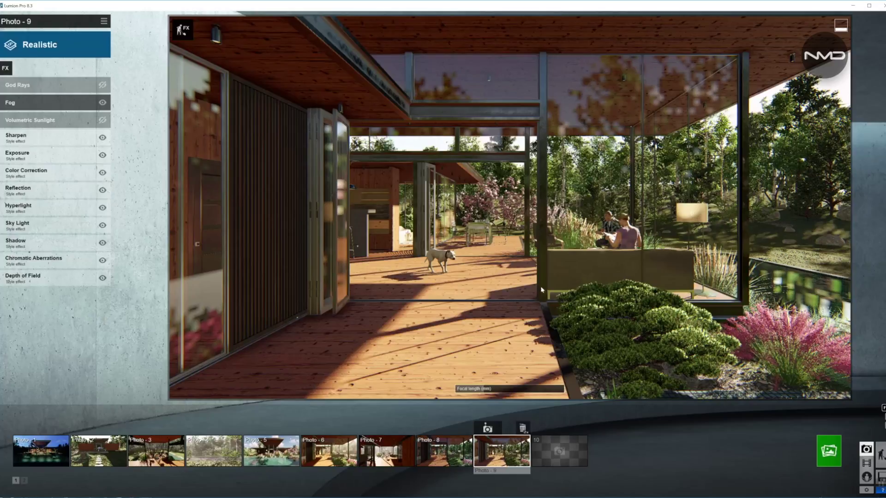
Set Sharpen intensity to 0.3 and adjust the Color Correction sliders.
{"action": "left_click", "coordinate": [49, 137]}
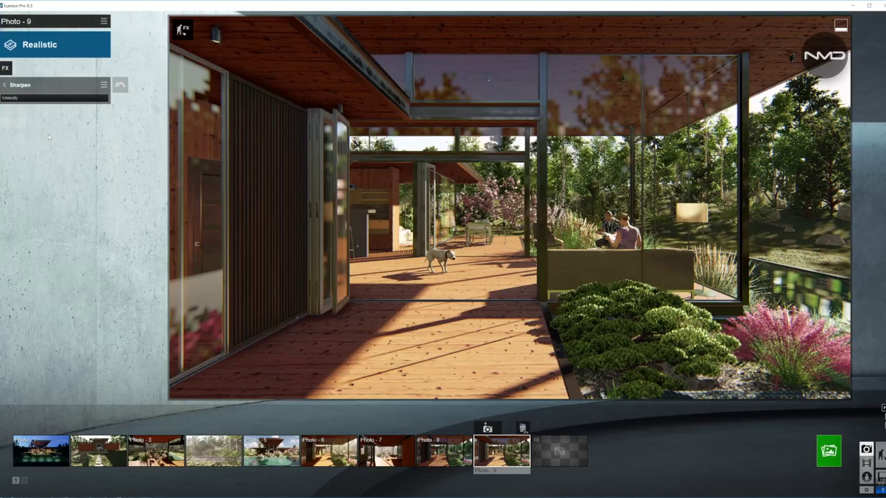
{"action": "left_click", "coordinate": [20, 99]}
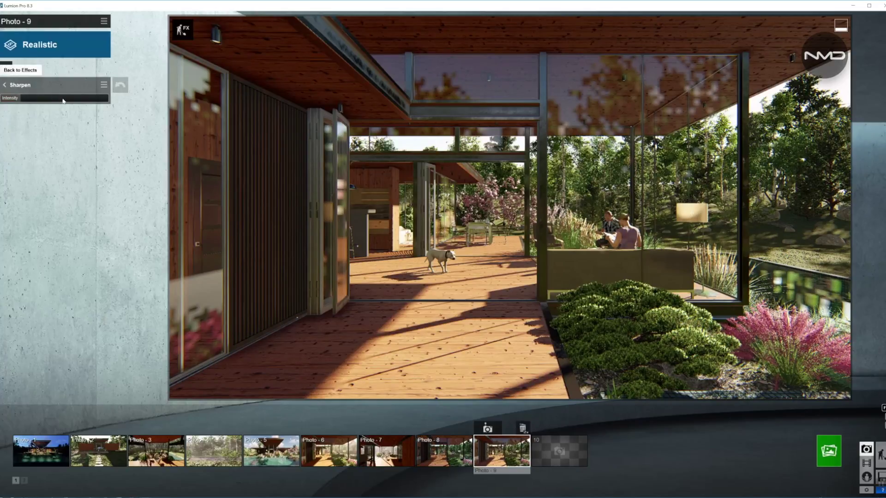
{"action": "left_click", "coordinate": [6, 85]}
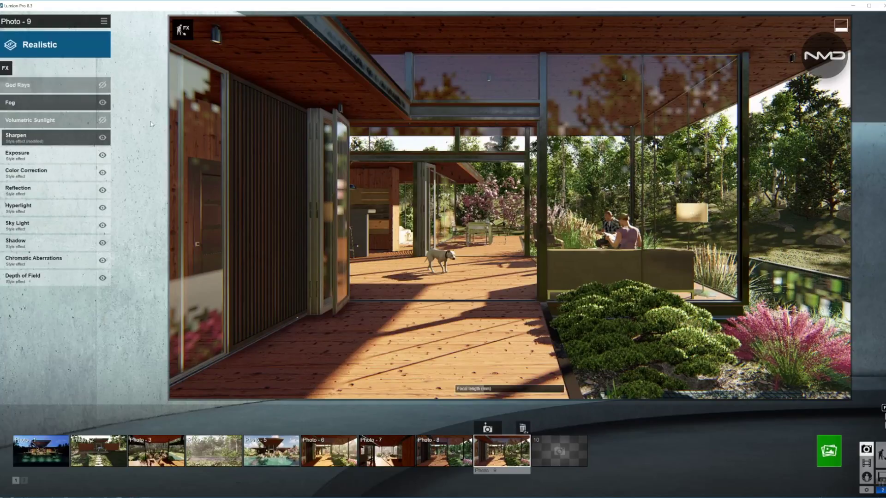
{"action": "left_click", "coordinate": [59, 176]}
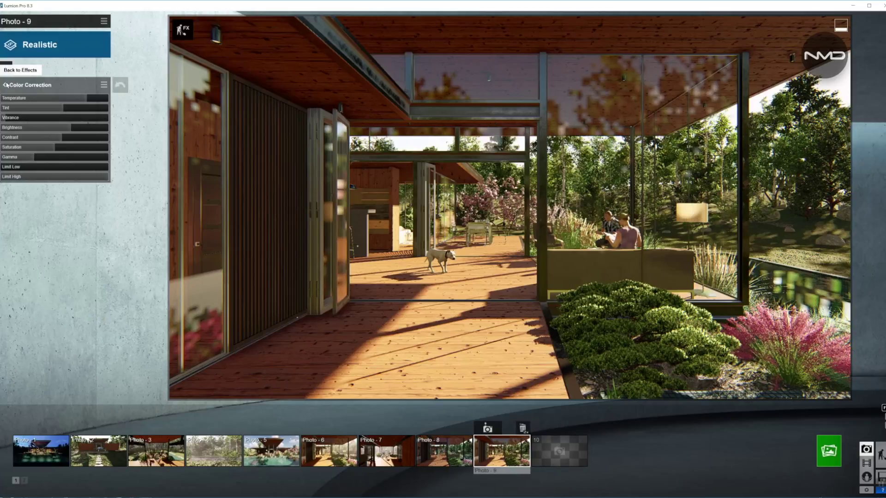
{"action": "left_click", "coordinate": [7, 85]}
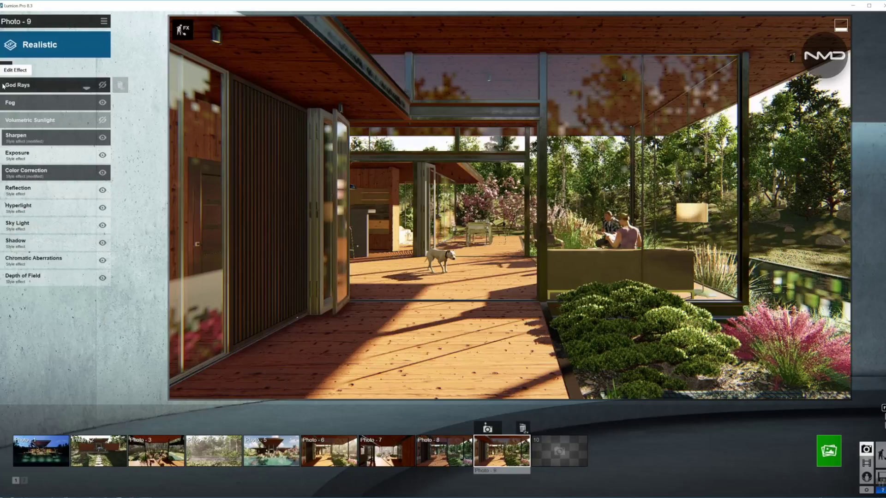
Assign six Reflection planes, including the left wall, front glass facade and deck floor.
{"action": "left_click", "coordinate": [50, 193]}
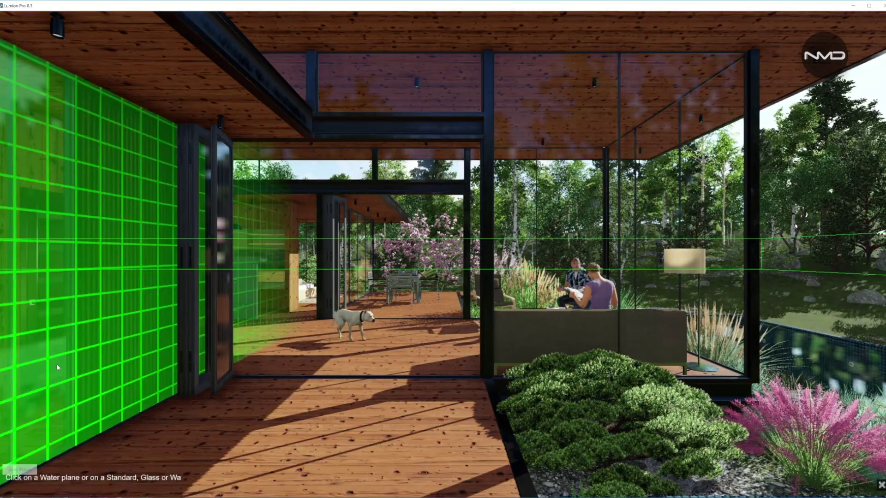
{"action": "left_click", "coordinate": [58, 367]}
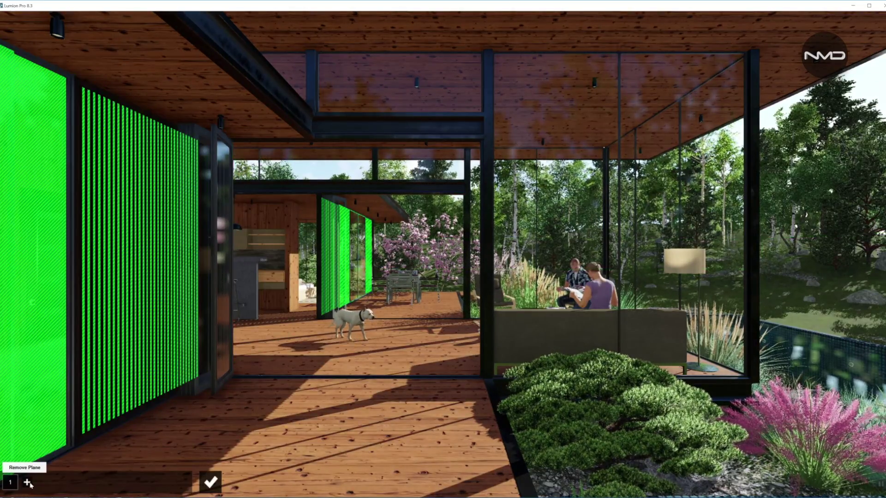
{"action": "left_click", "coordinate": [27, 483]}
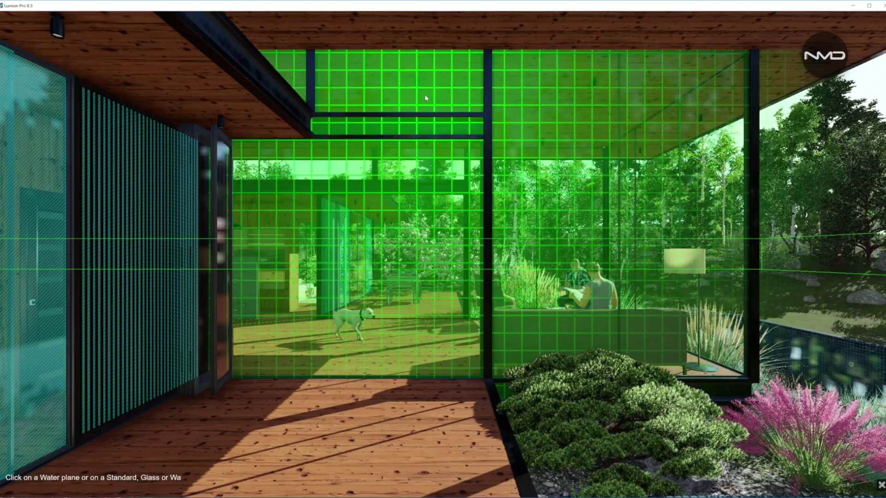
{"action": "left_click", "coordinate": [425, 97]}
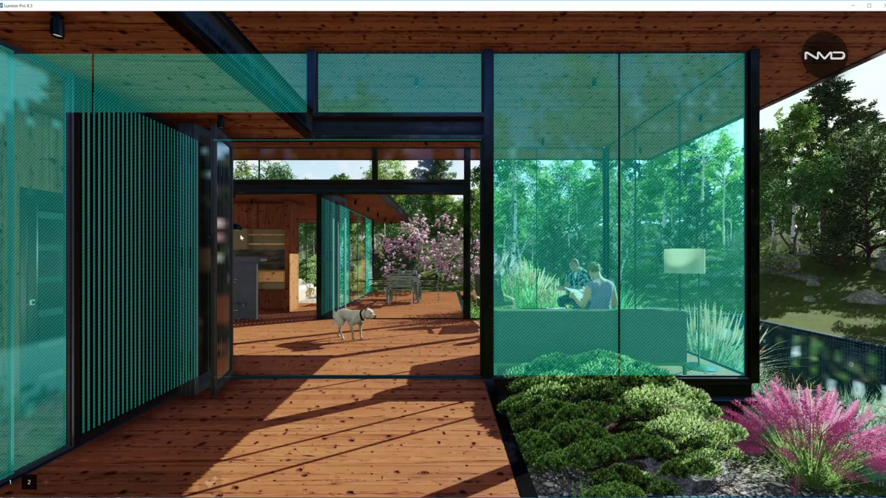
{"action": "left_click", "coordinate": [46, 483]}
{"action": "left_click", "coordinate": [397, 170]}
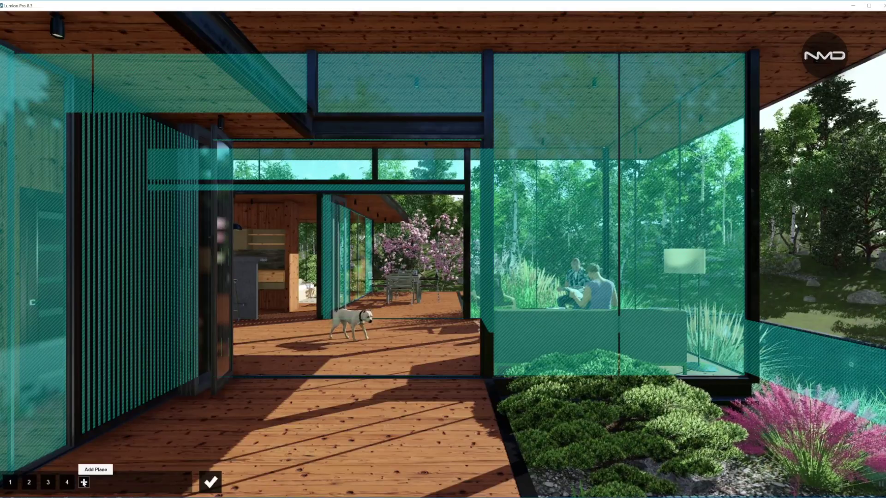
{"action": "left_click", "coordinate": [83, 483]}
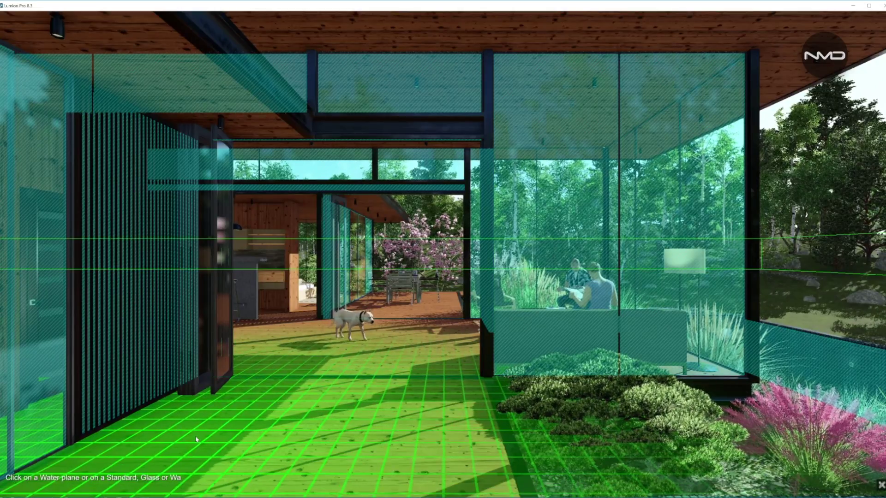
{"action": "left_click", "coordinate": [196, 439]}
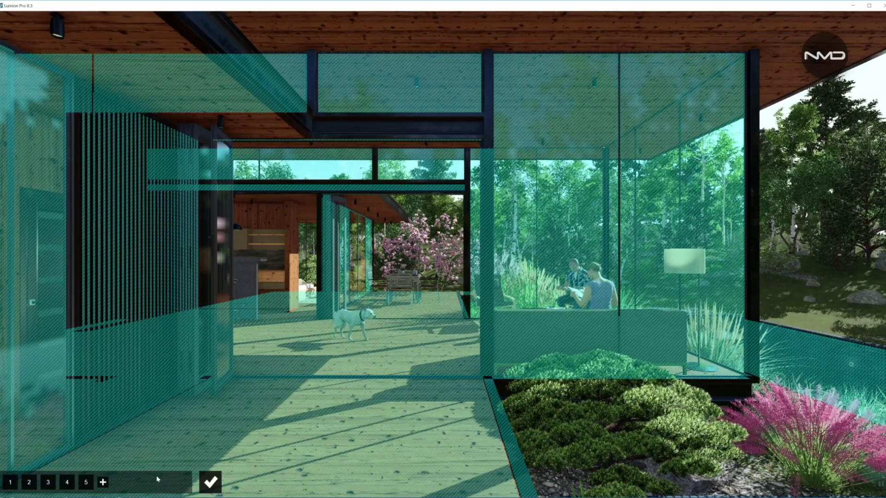
{"action": "left_click", "coordinate": [113, 482]}
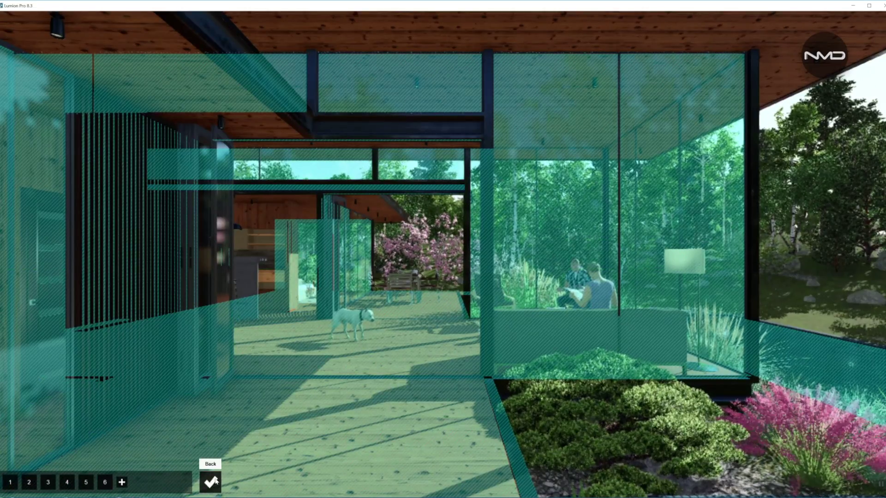
{"action": "left_click", "coordinate": [212, 482]}
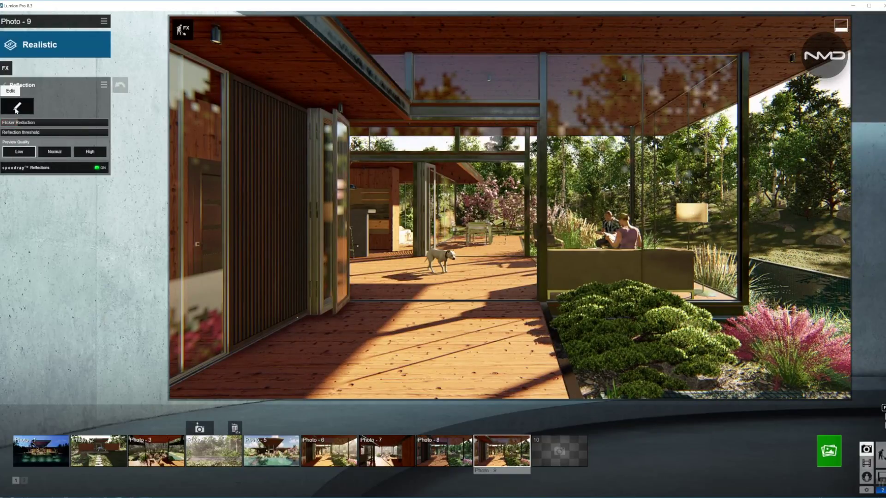
{"action": "left_click", "coordinate": [6, 85]}
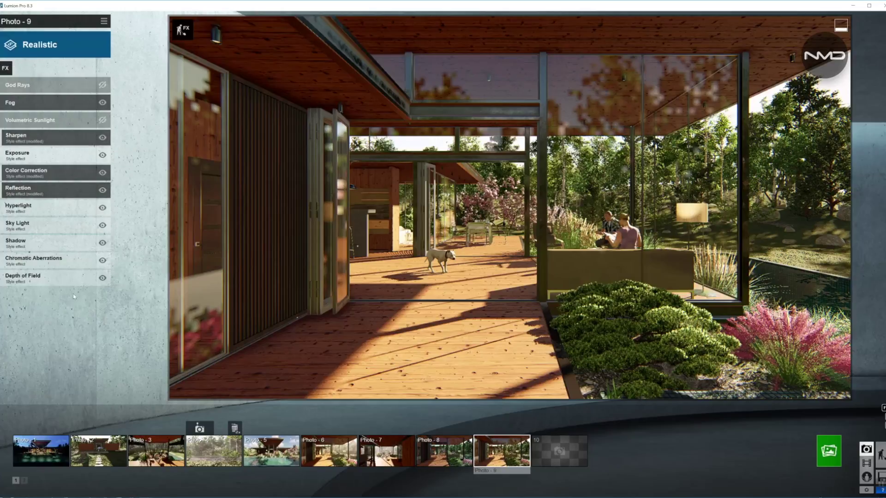
Adjust the Hyperlight Amount slider.
{"action": "left_click", "coordinate": [53, 208]}
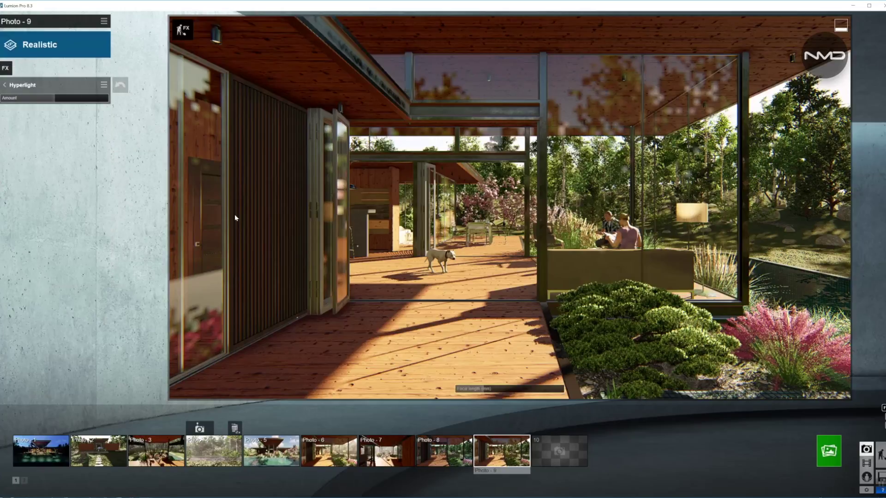
{"action": "mouse_move", "coordinate": [52, 98]}
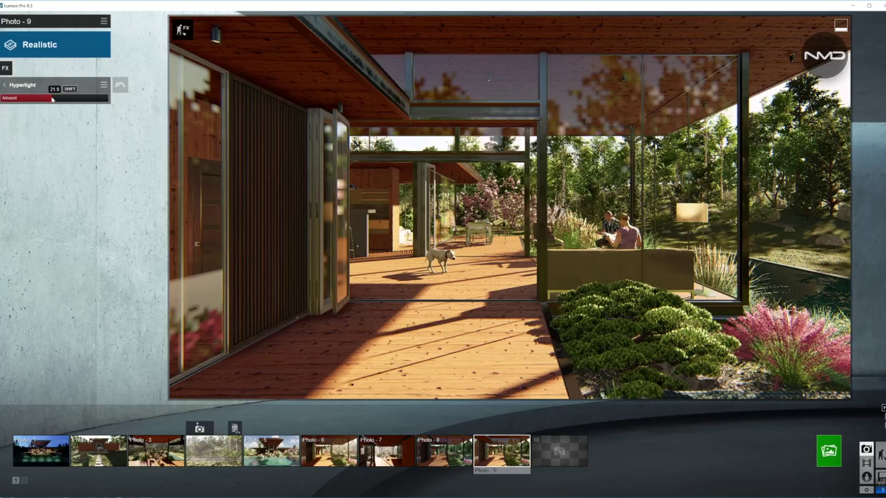
{"action": "left_click", "coordinate": [7, 85]}
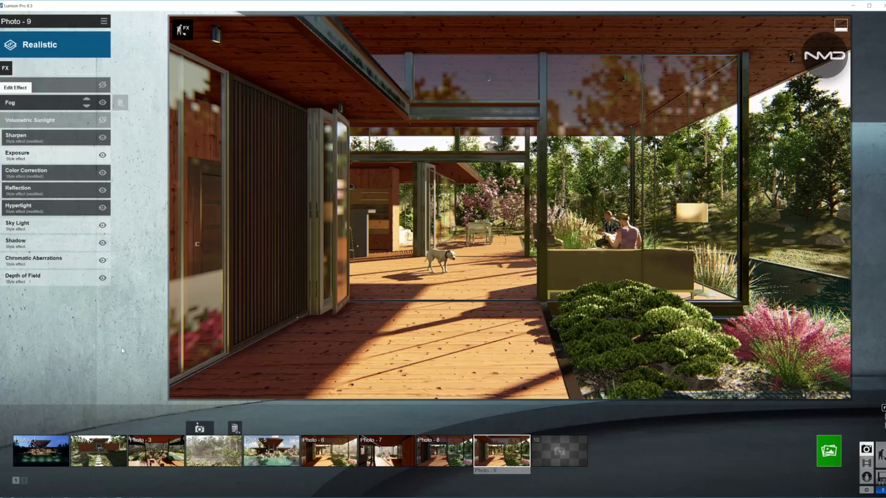
Turn on Sky Light in planar and projected reflections with High render quality.
{"action": "left_click", "coordinate": [53, 225]}
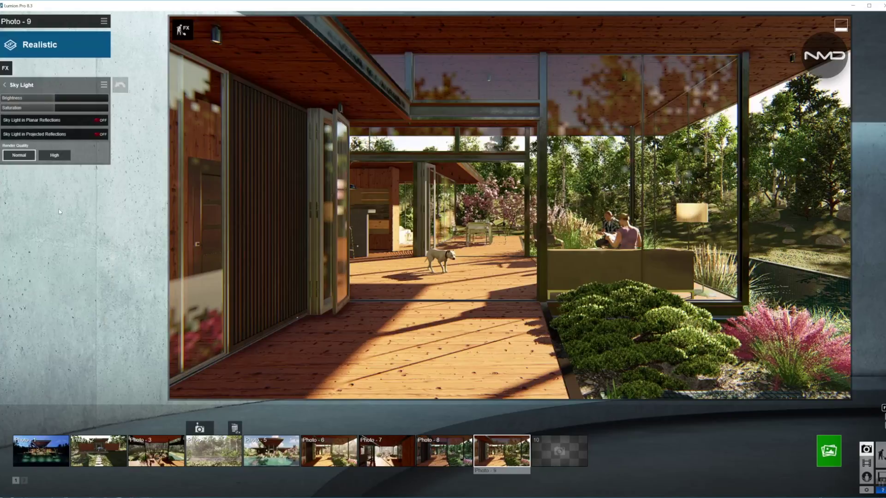
{"action": "mouse_move", "coordinate": [53, 99]}
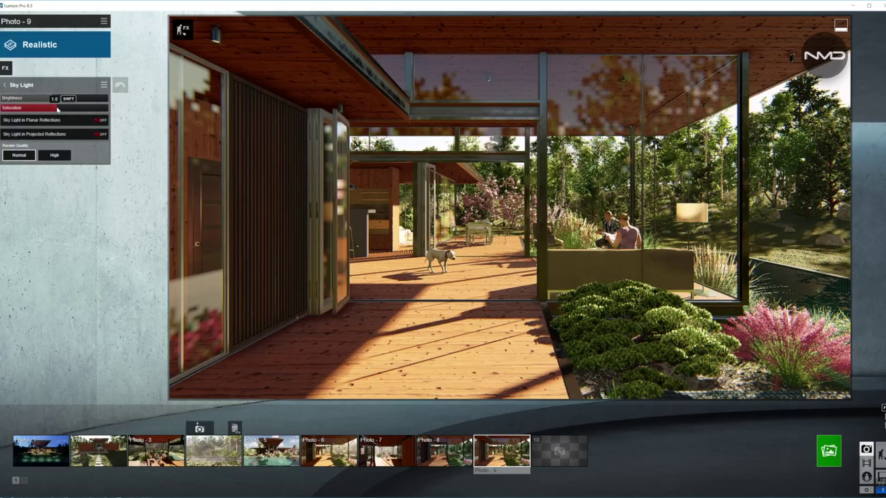
{"action": "left_click", "coordinate": [99, 120]}
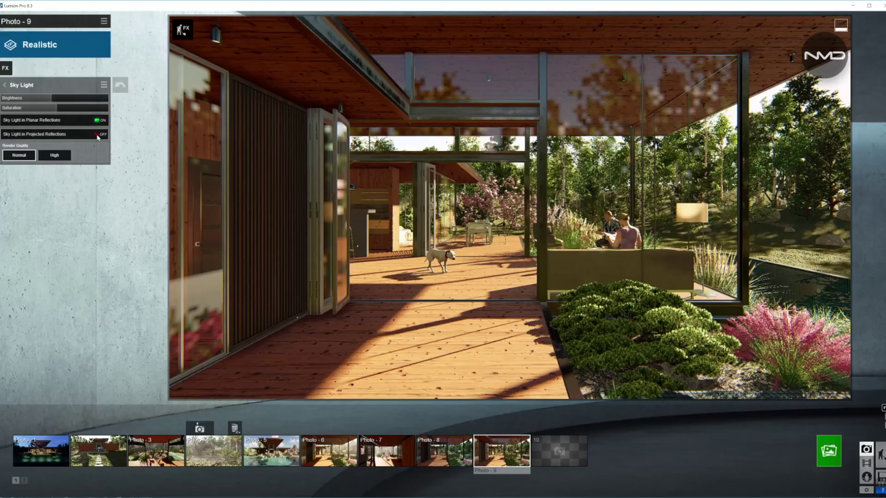
{"action": "left_click", "coordinate": [98, 135]}
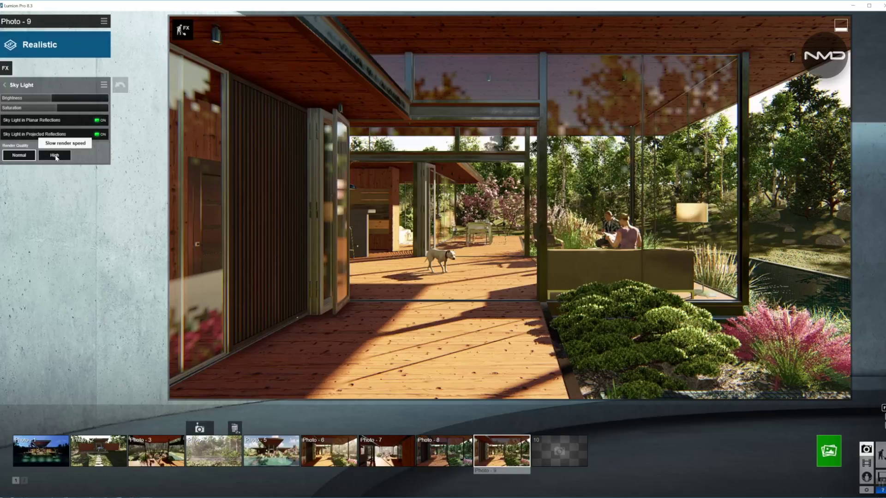
{"action": "left_click", "coordinate": [55, 156]}
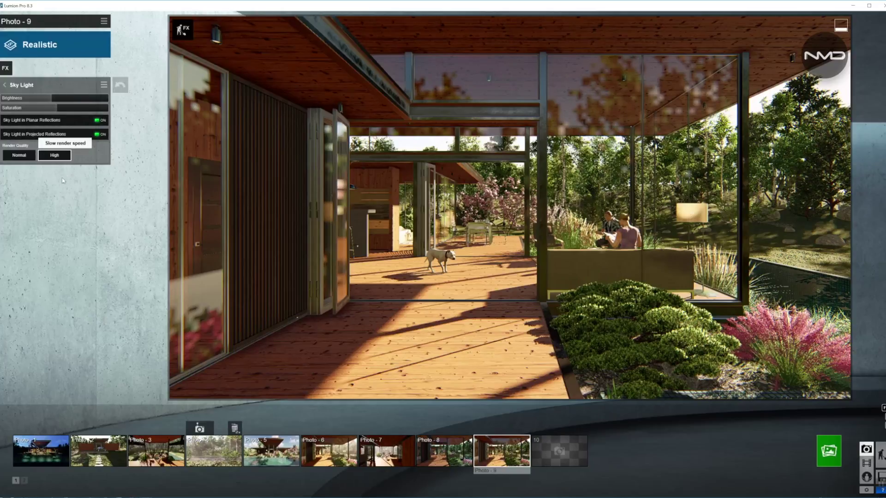
{"action": "left_click", "coordinate": [4, 87]}
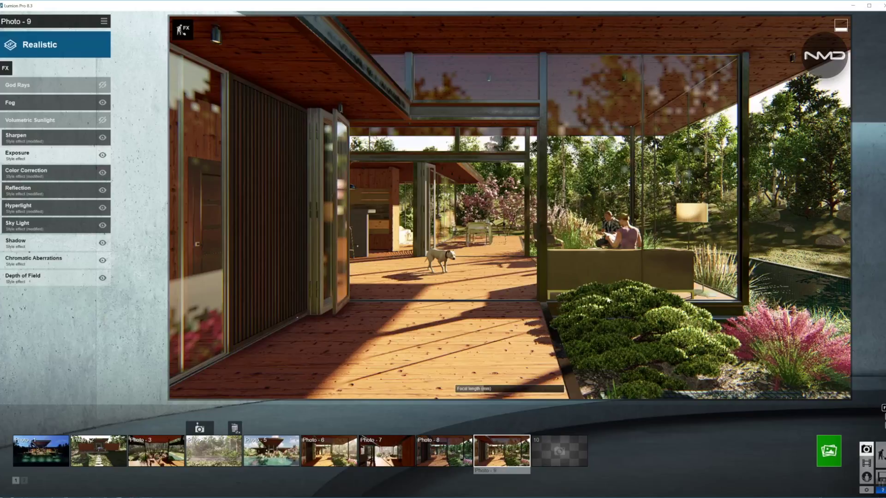
Set Shadow Coloring to 0.0 and raise shadow Brightness slightly.
{"action": "left_click", "coordinate": [53, 243]}
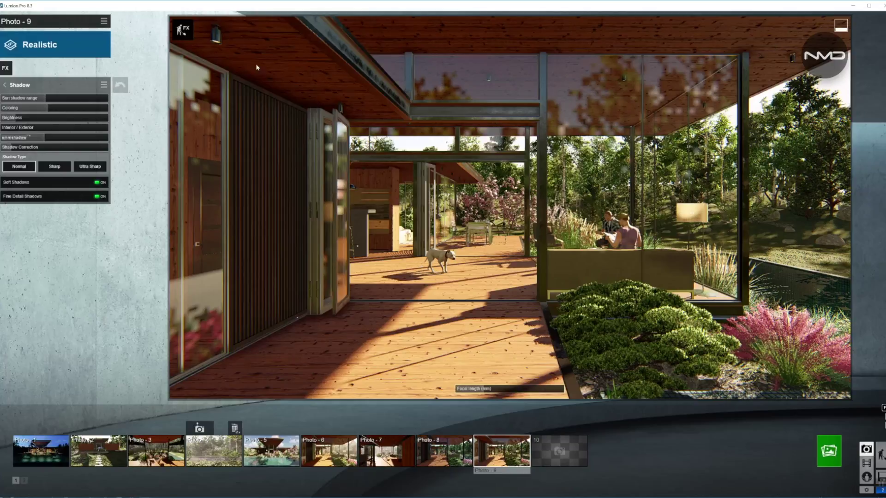
{"action": "mouse_move", "coordinate": [49, 108]}
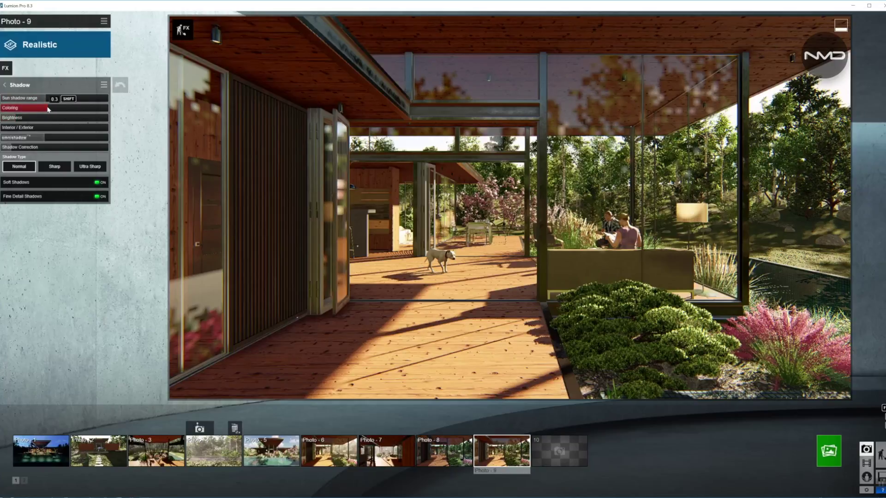
{"action": "left_click_drag", "start_coordinate": [35, 112], "coordinate": [1, 111]}
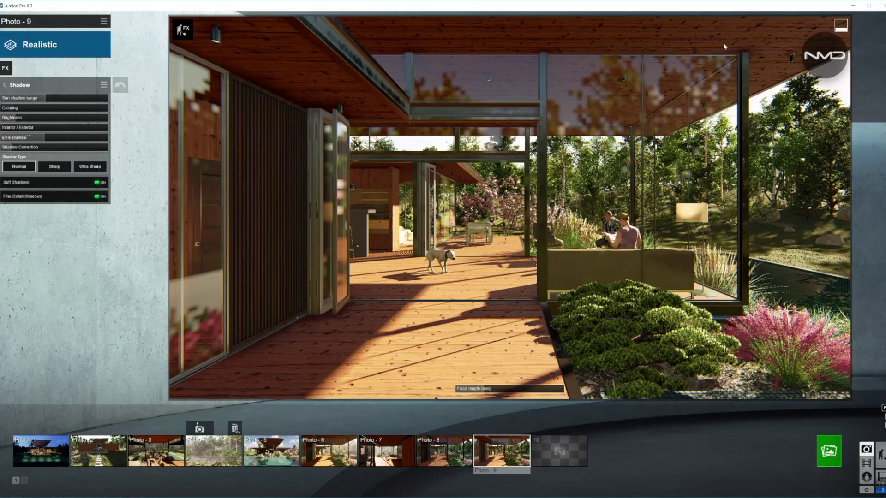
{"action": "mouse_move", "coordinate": [20, 120]}
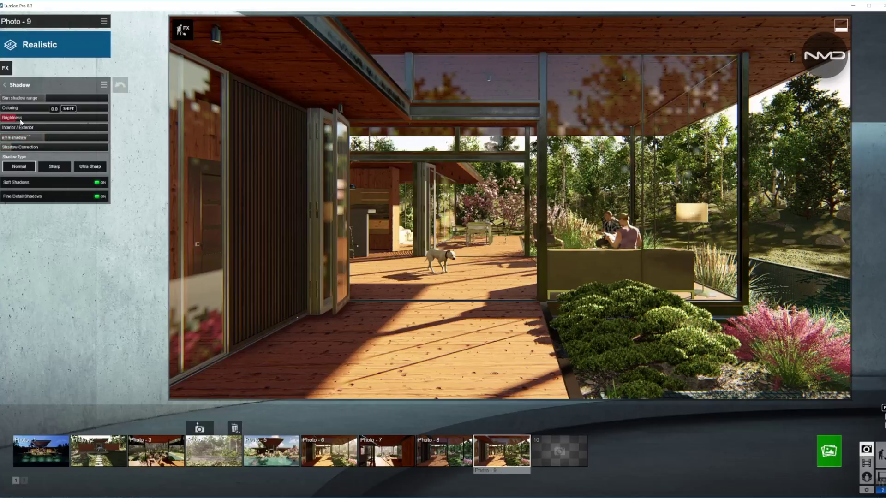
{"action": "left_click_drag", "start_coordinate": [15, 120], "coordinate": [19, 119]}
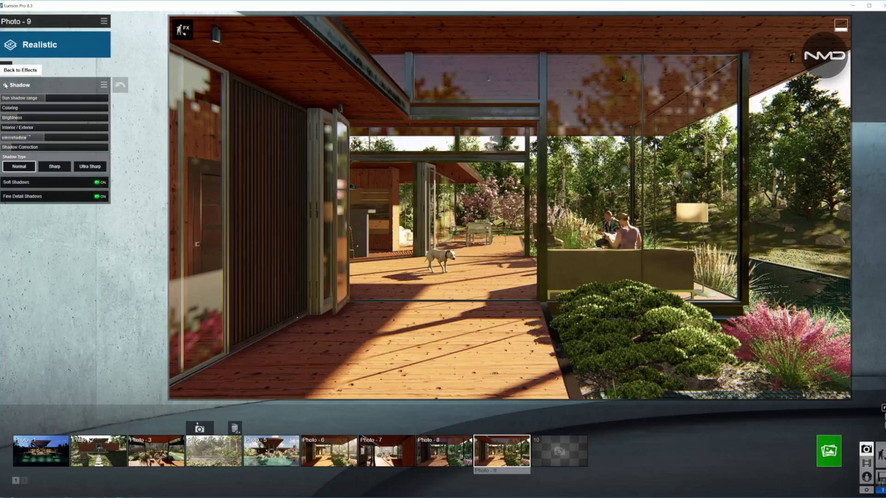
{"action": "left_click", "coordinate": [5, 86]}
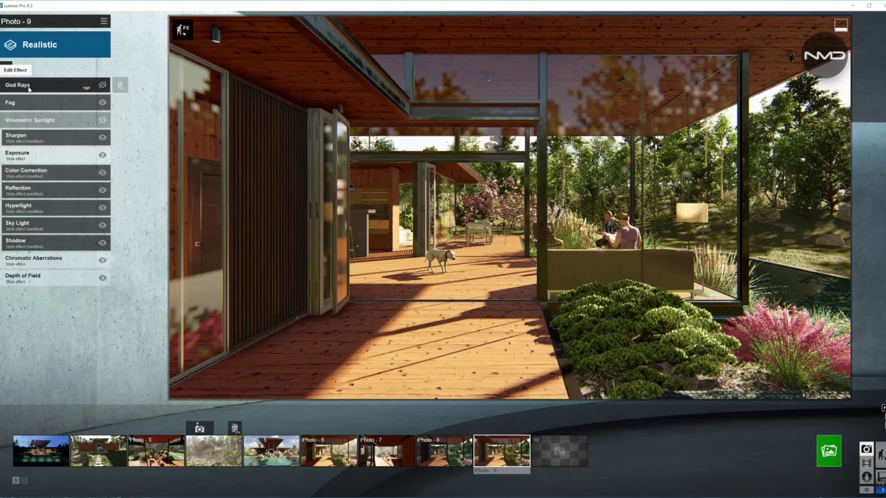
Adjust Chromatic Aberrations dispersion, then turn on Depth of Field auto focus.
{"action": "left_click", "coordinate": [40, 264]}
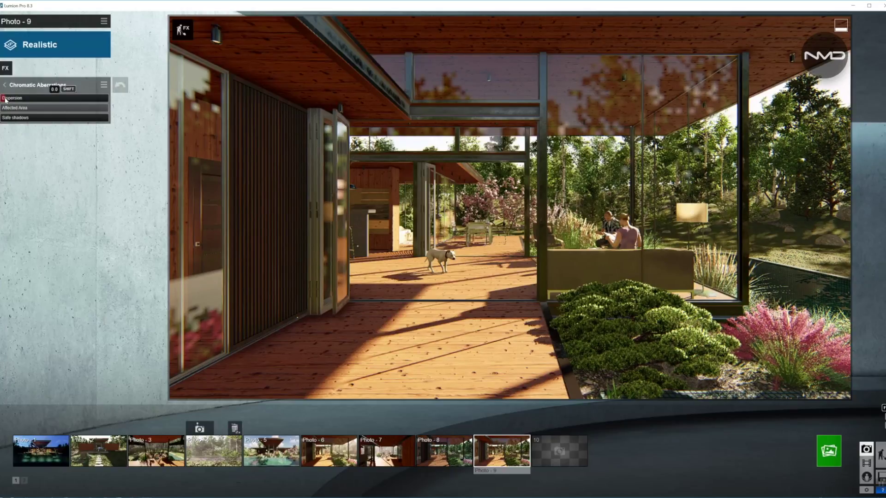
{"action": "left_click", "coordinate": [4, 84]}
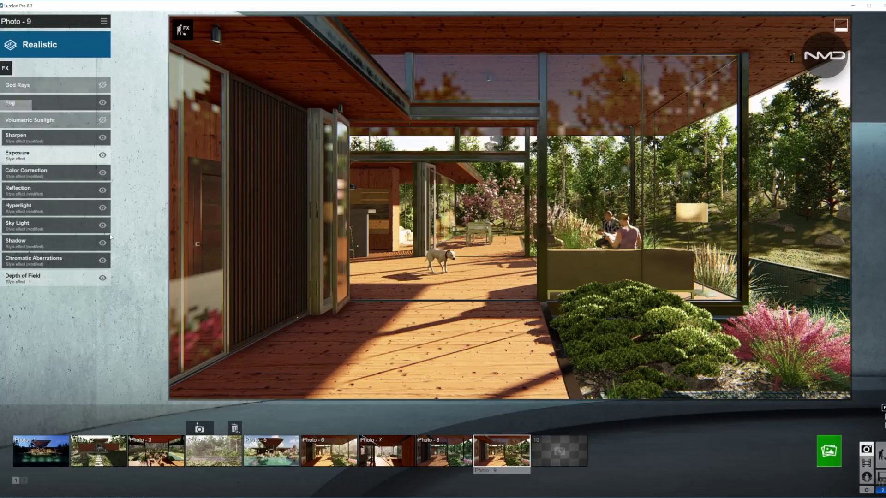
{"action": "left_click", "coordinate": [56, 277]}
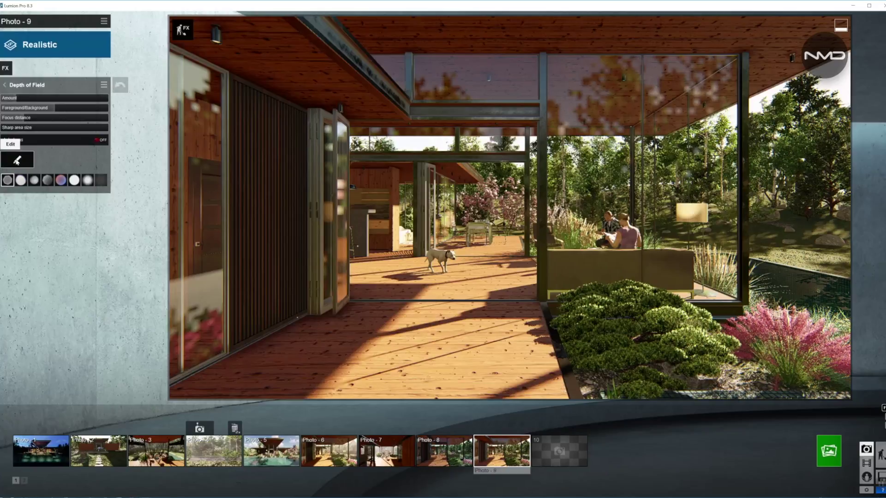
{"action": "left_click", "coordinate": [17, 161]}
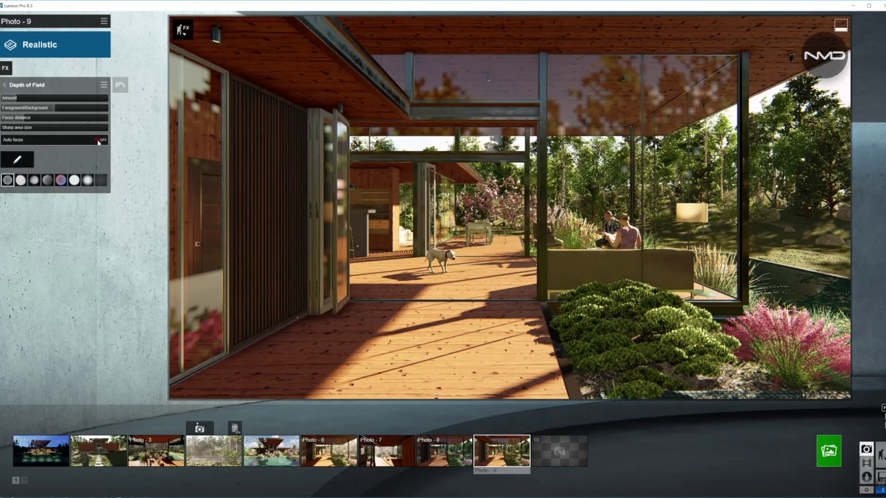
{"action": "left_click", "coordinate": [98, 140]}
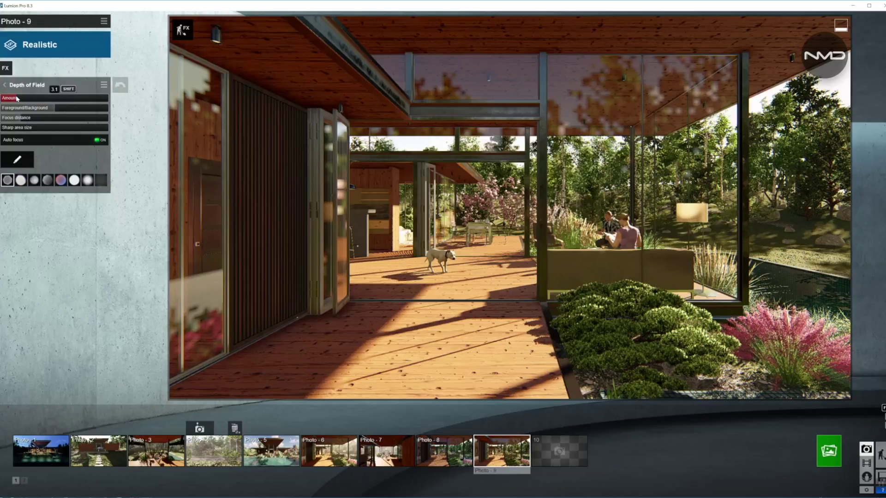
Increase the Depth of Field Amount and lower Foreground/Background to 0.3.
{"action": "left_click_drag", "start_coordinate": [32, 99], "coordinate": [59, 99]}
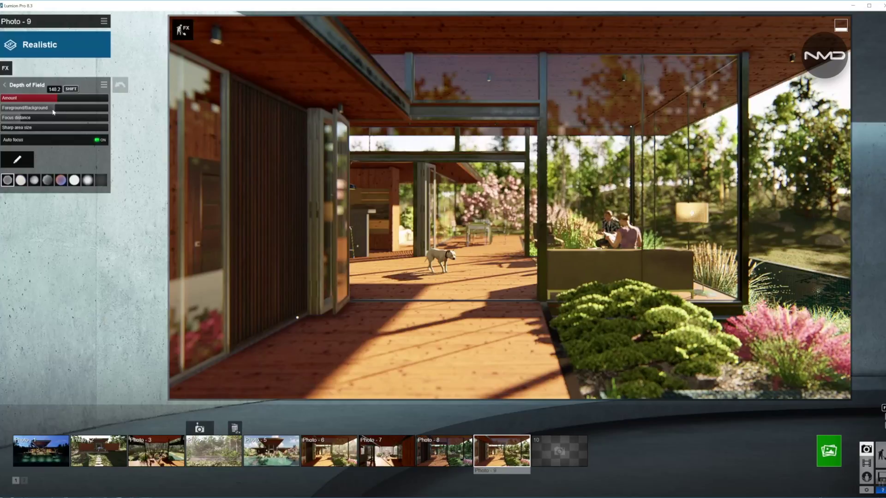
{"action": "left_click_drag", "start_coordinate": [54, 112], "coordinate": [21, 111]}
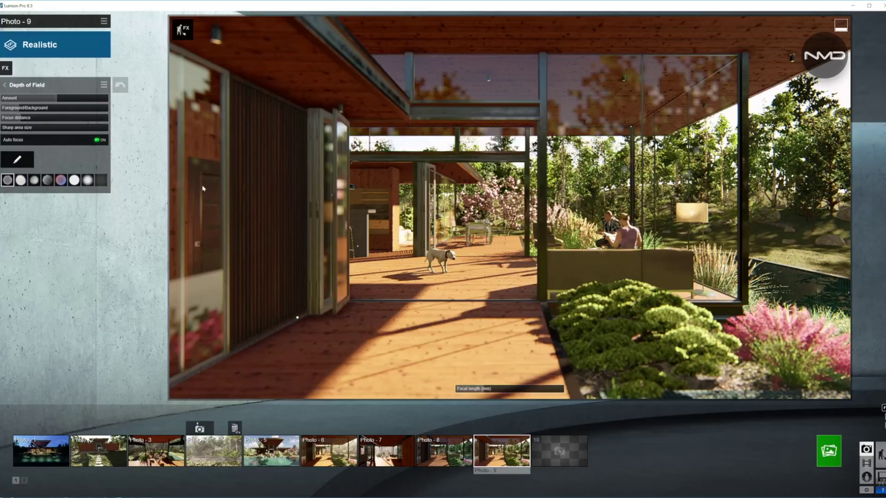
{"action": "left_click", "coordinate": [3, 85]}
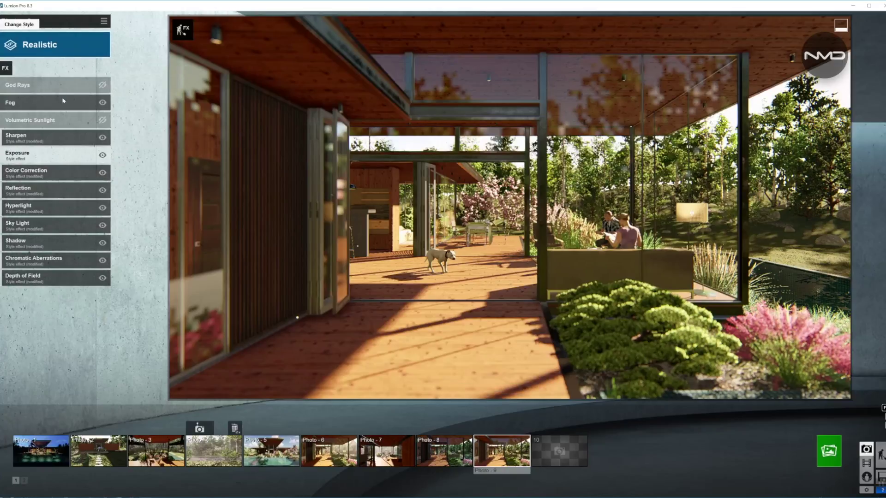
Set fog density to about 1.6, falloff to 0.4 and brightness to 0.4.
{"action": "left_click", "coordinate": [53, 105]}
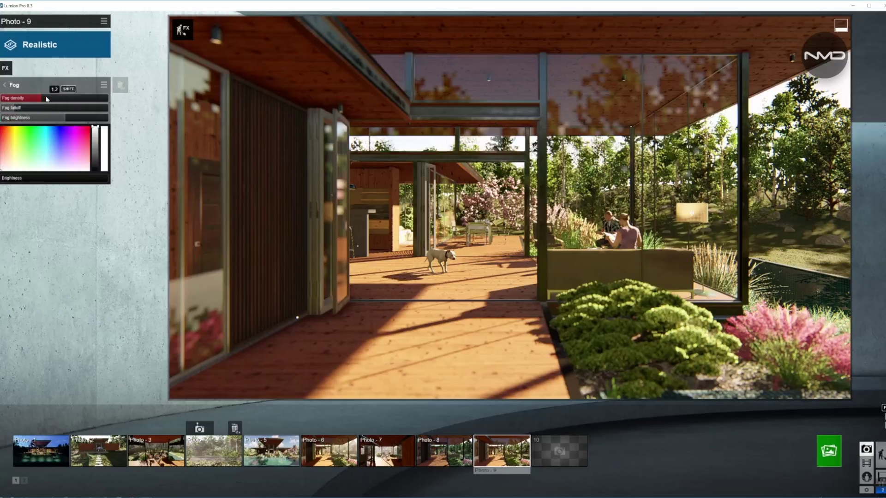
{"action": "left_click_drag", "start_coordinate": [46, 98], "coordinate": [73, 101]}
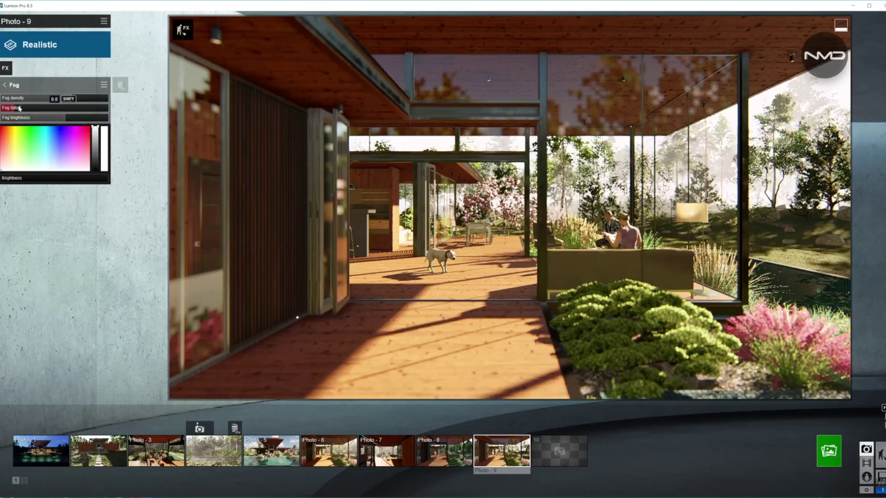
{"action": "left_click_drag", "start_coordinate": [15, 110], "coordinate": [53, 106]}
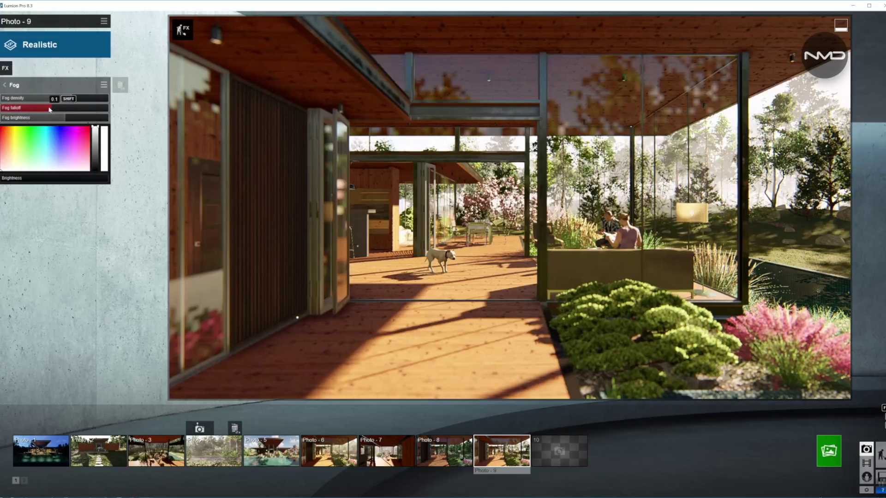
{"action": "left_click_drag", "start_coordinate": [53, 109], "coordinate": [74, 112]}
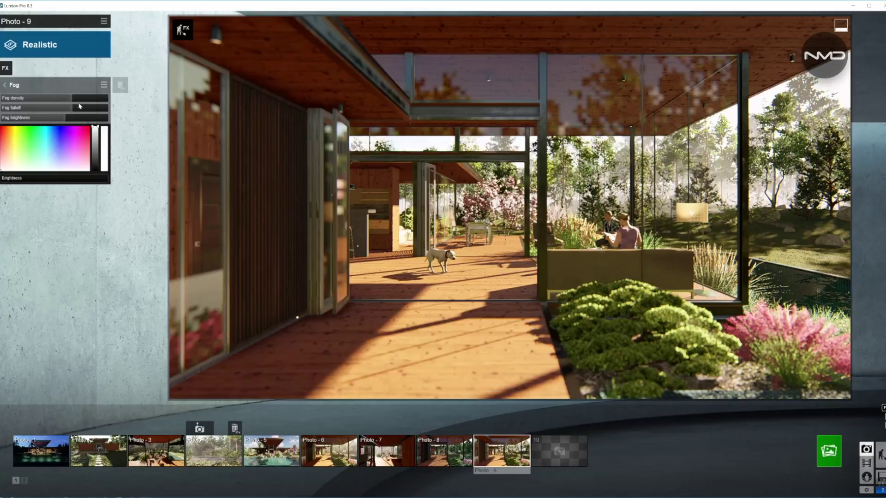
{"action": "mouse_move", "coordinate": [62, 120]}
{"action": "left_mouse_down"}
{"action": "mouse_move", "coordinate": [36, 120]}
{"action": "mouse_move", "coordinate": [54, 120]}
{"action": "left_mouse_up"}
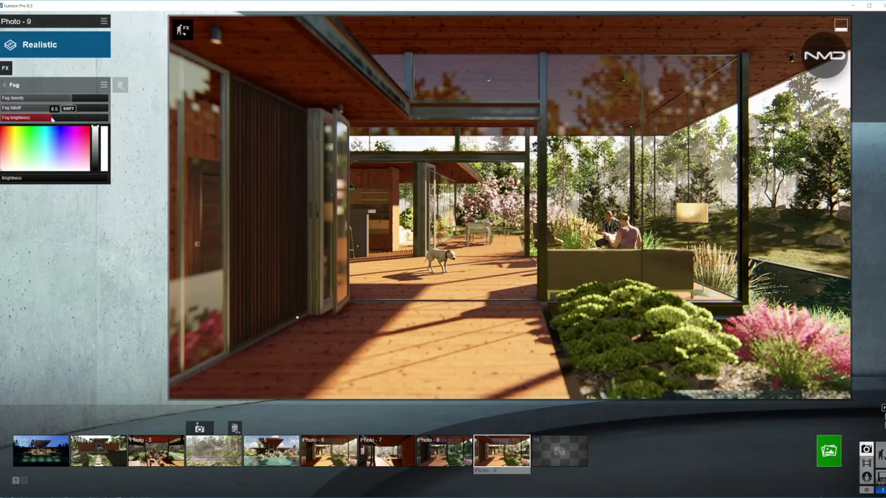
{"action": "left_click_drag", "start_coordinate": [52, 120], "coordinate": [54, 119]}
{"action": "left_click_drag", "start_coordinate": [66, 107], "coordinate": [70, 109]}
{"action": "mouse_move", "coordinate": [508, 388]}
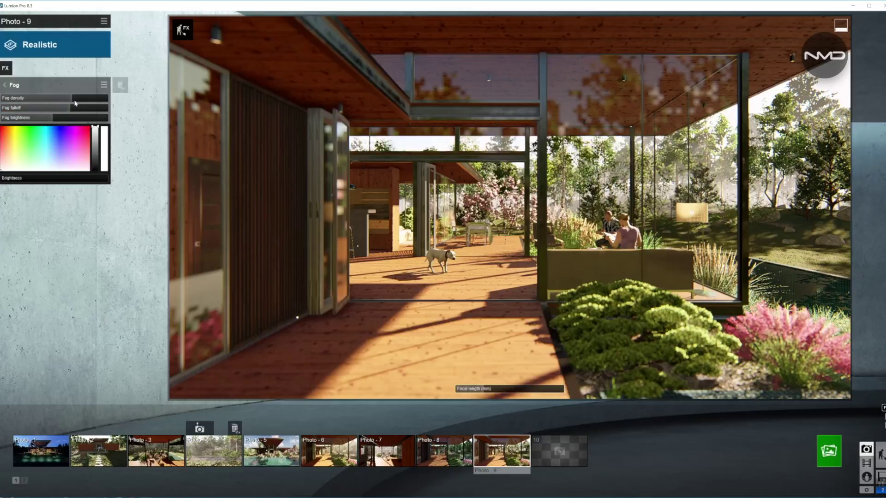
{"action": "left_click_drag", "start_coordinate": [76, 99], "coordinate": [76, 98]}
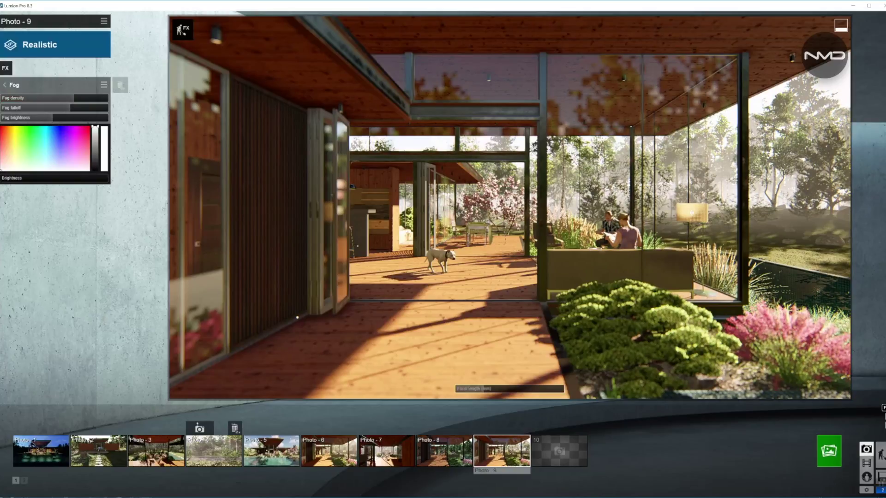
{"action": "left_click", "coordinate": [5, 86]}
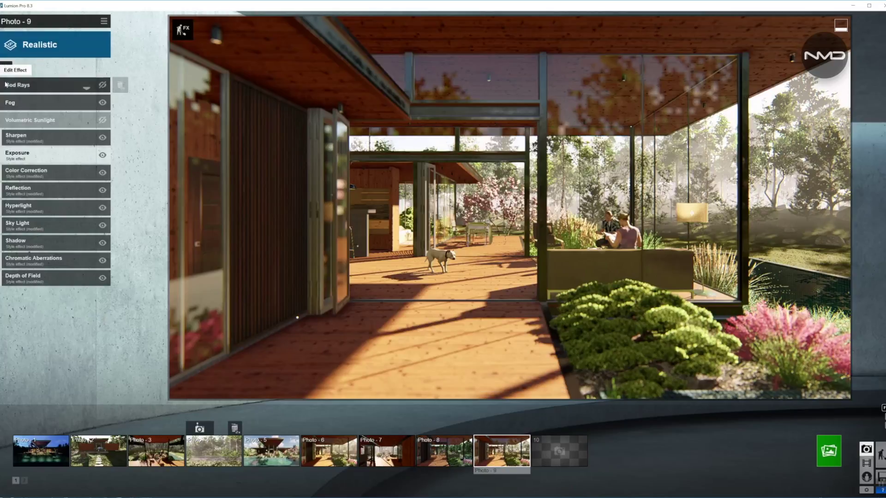
Retint the fog to a pale, slightly shifted colour.
{"action": "left_click", "coordinate": [69, 101]}
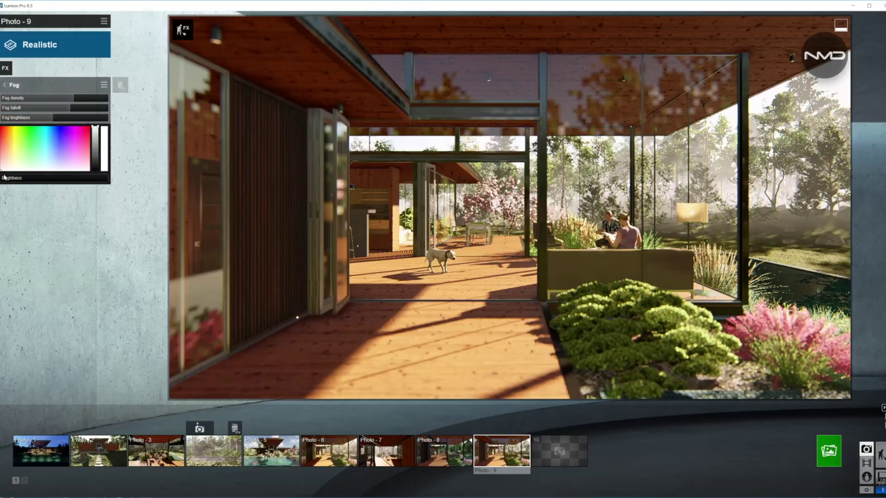
{"action": "left_click", "coordinate": [6, 168]}
{"action": "left_click_drag", "start_coordinate": [6, 169], "coordinate": [12, 170]}
{"action": "left_click_drag", "start_coordinate": [11, 170], "coordinate": [10, 169]}
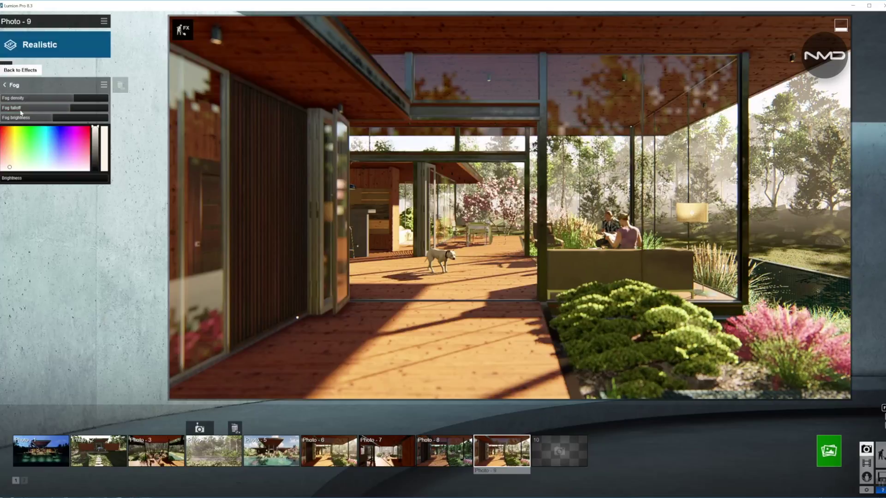
{"action": "left_click", "coordinate": [5, 85]}
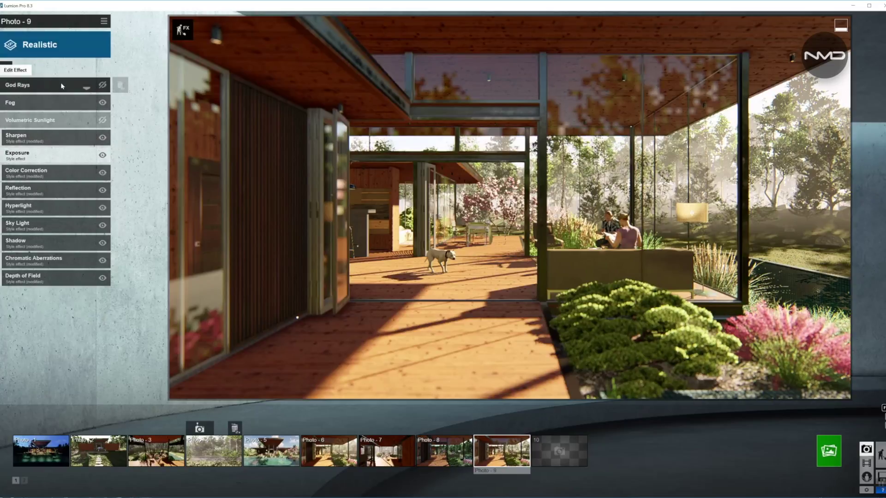
Dim the Volumetric Sunlight brightness to about 0.05.
{"action": "left_click", "coordinate": [56, 120]}
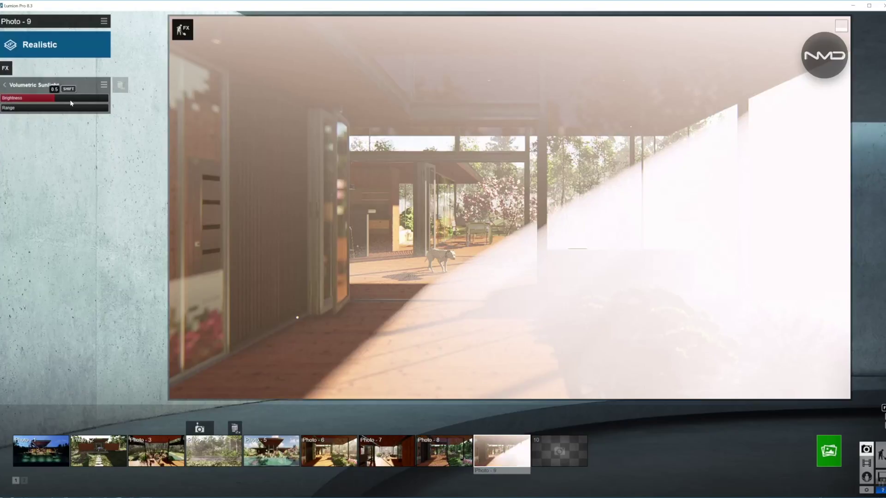
{"action": "left_click_drag", "start_coordinate": [78, 98], "coordinate": [5, 98]}
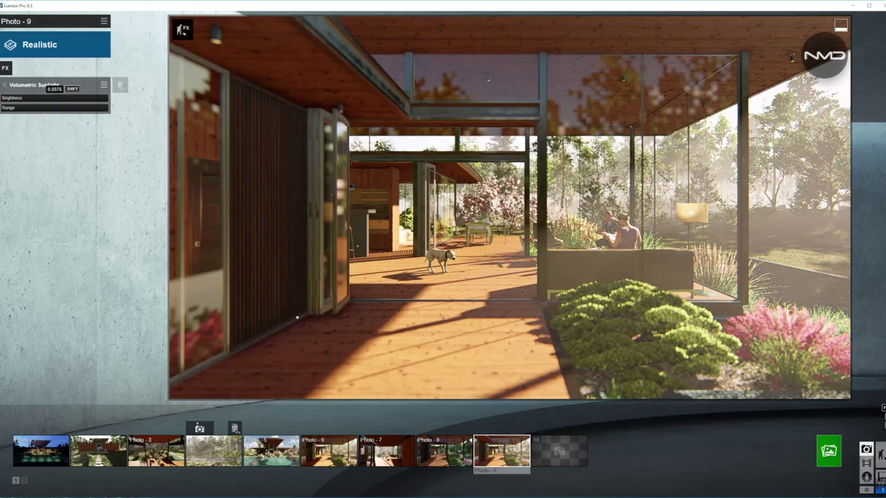
{"action": "left_click_drag", "start_coordinate": [1, 99], "coordinate": [2, 99]}
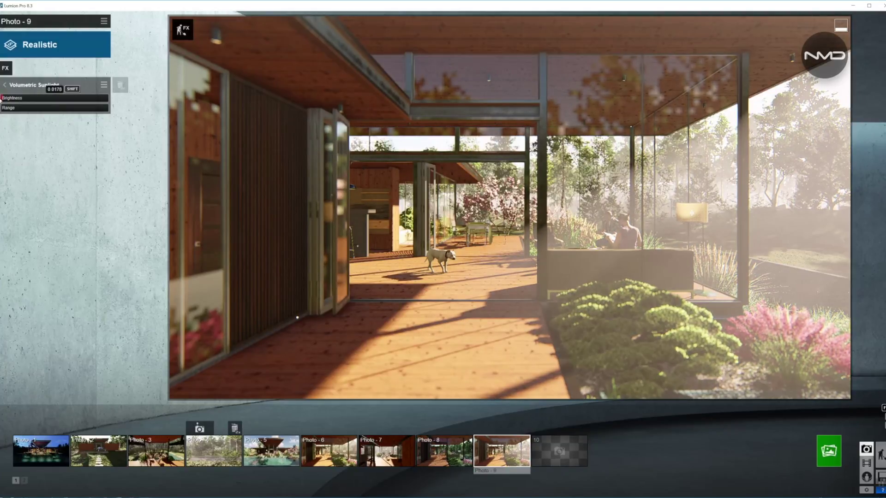
{"action": "left_click_drag", "start_coordinate": [2, 98], "coordinate": [1, 98]}
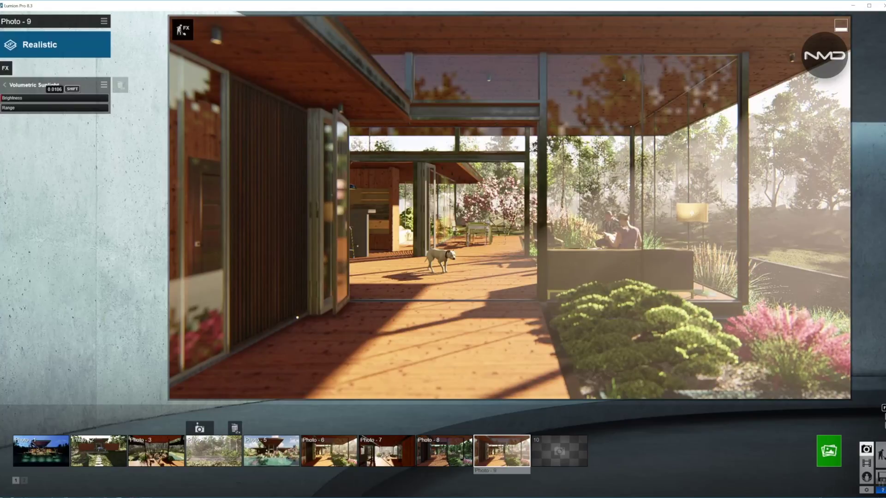
{"action": "left_click_drag", "start_coordinate": [1, 98], "coordinate": [1, 98]}
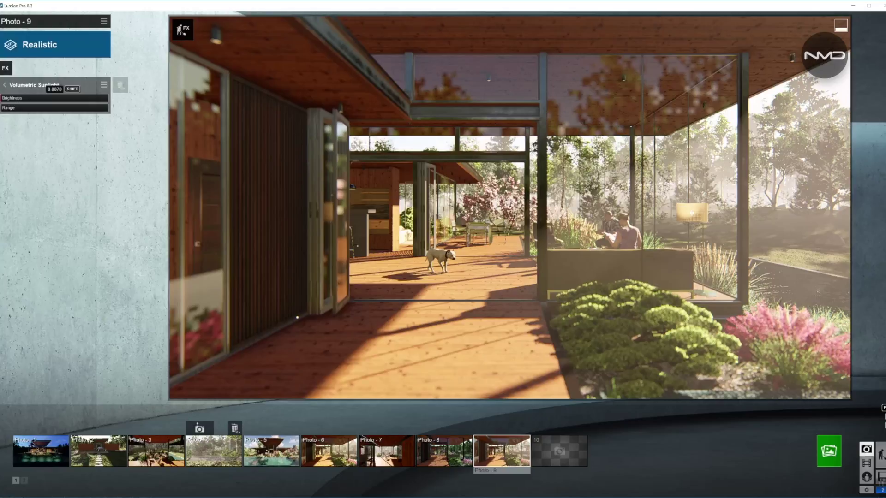
{"action": "left_click_drag", "start_coordinate": [1, 98], "coordinate": [3, 116]}
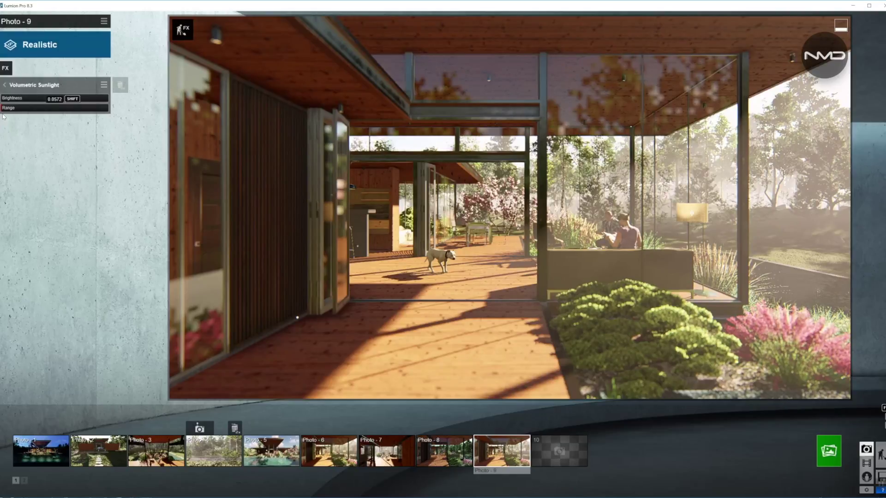
{"action": "left_click_drag", "start_coordinate": [3, 117], "coordinate": [2, 117]}
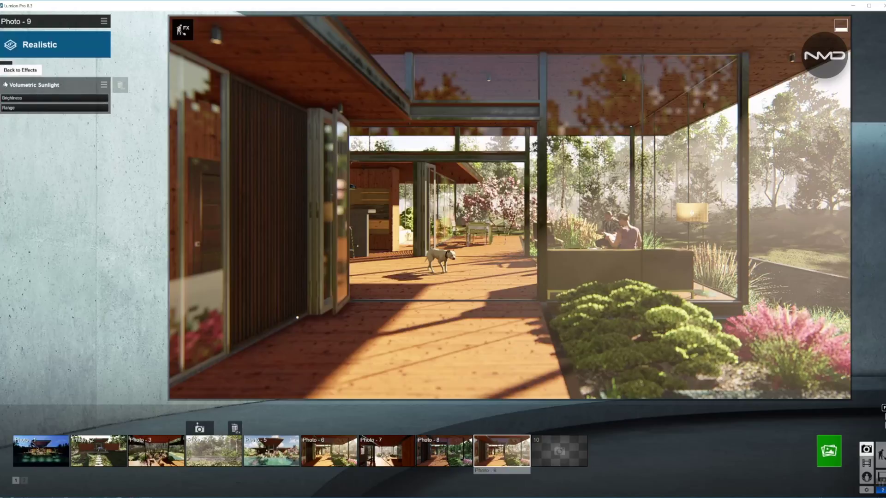
{"action": "left_click", "coordinate": [6, 67]}
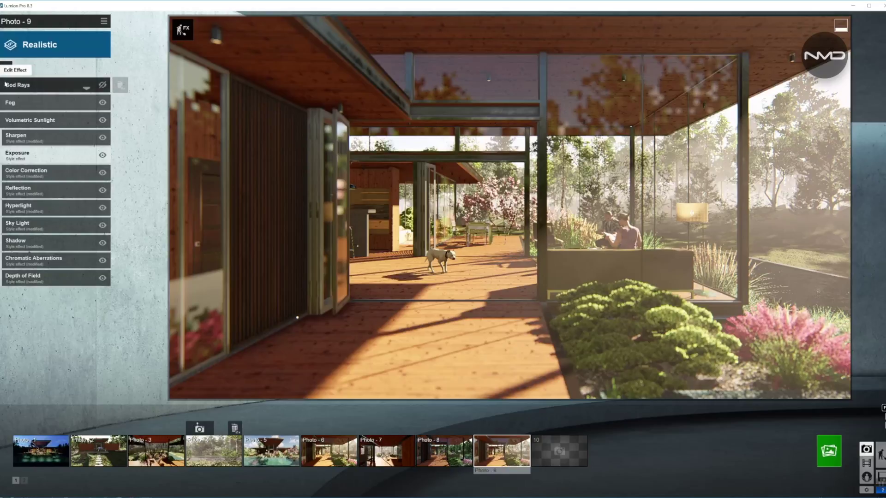
Weaken the God Rays intensity, shorten length to 0.3 and set decay to 0.2.
{"action": "left_click", "coordinate": [45, 84]}
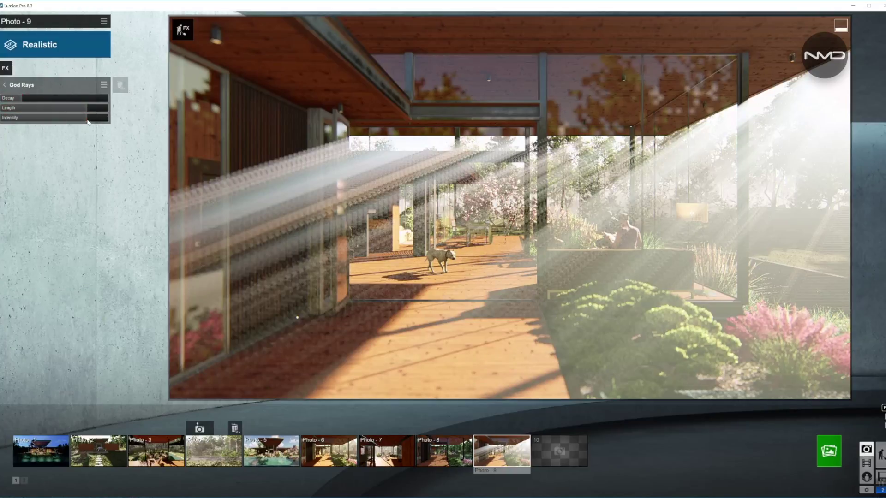
{"action": "left_click_drag", "start_coordinate": [88, 121], "coordinate": [19, 120]}
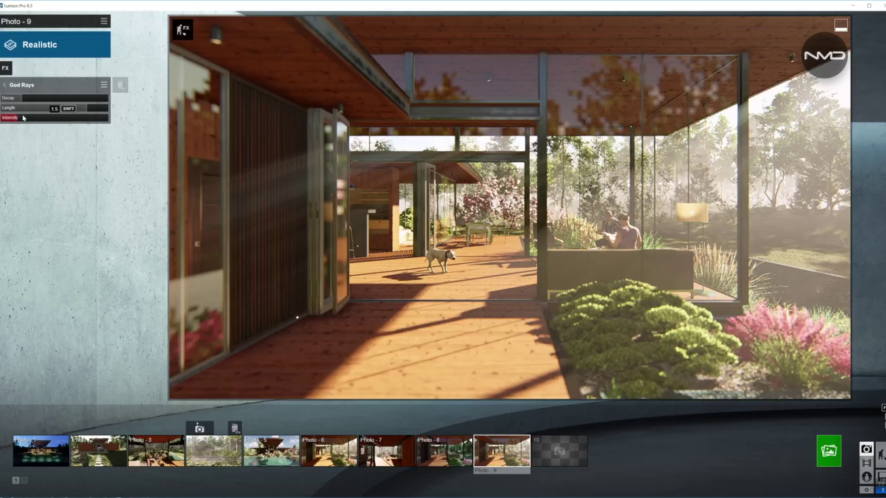
{"action": "left_click_drag", "start_coordinate": [87, 109], "coordinate": [51, 110]}
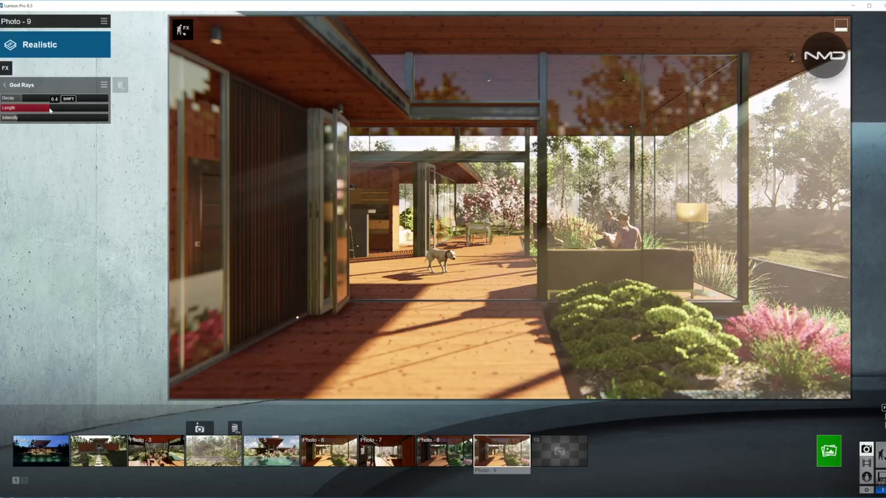
{"action": "left_click_drag", "start_coordinate": [48, 110], "coordinate": [30, 112]}
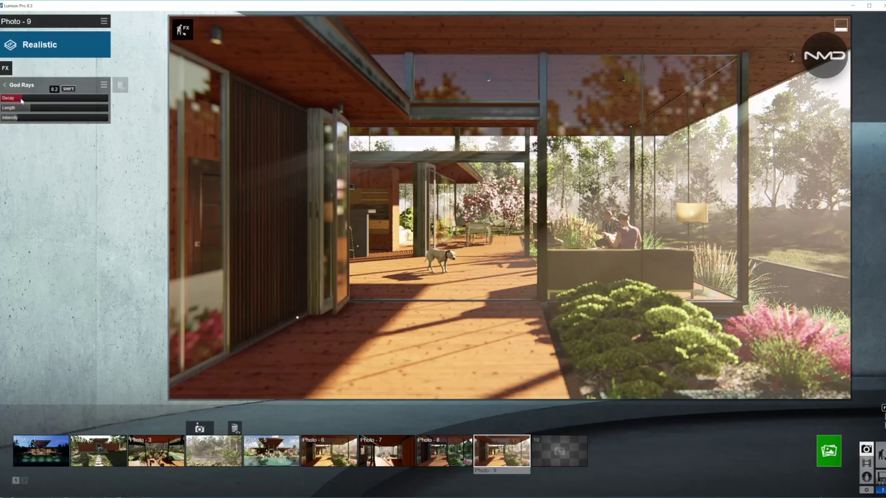
{"action": "mouse_move", "coordinate": [21, 100]}
{"action": "left_mouse_down"}
{"action": "mouse_move", "coordinate": [1, 100]}
{"action": "mouse_move", "coordinate": [15, 101]}
{"action": "left_mouse_up"}
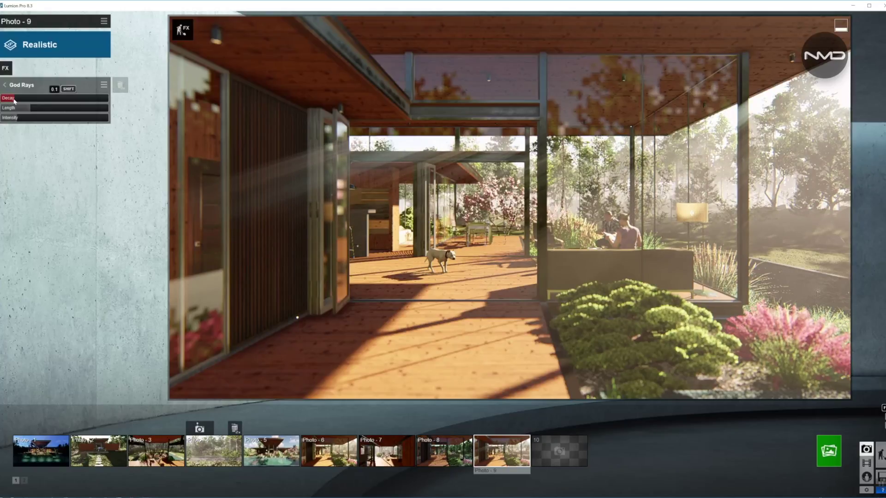
{"action": "left_click_drag", "start_coordinate": [14, 100], "coordinate": [22, 100]}
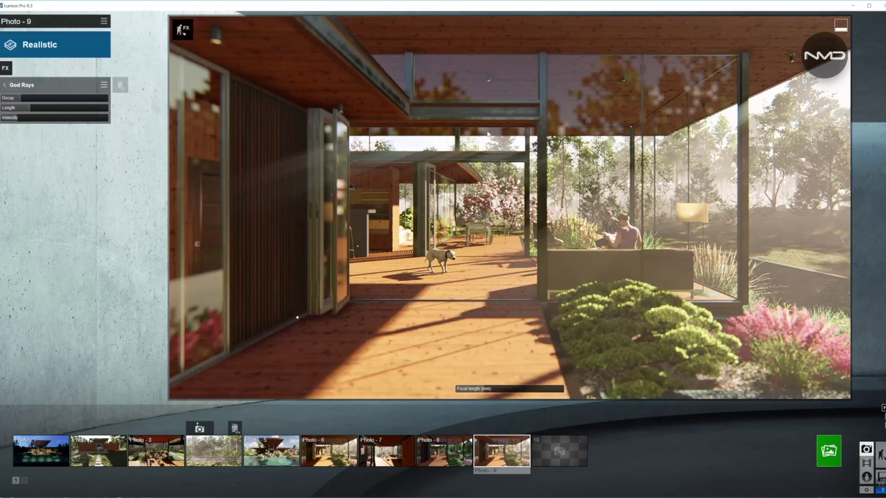
{"action": "left_click", "coordinate": [7, 84]}
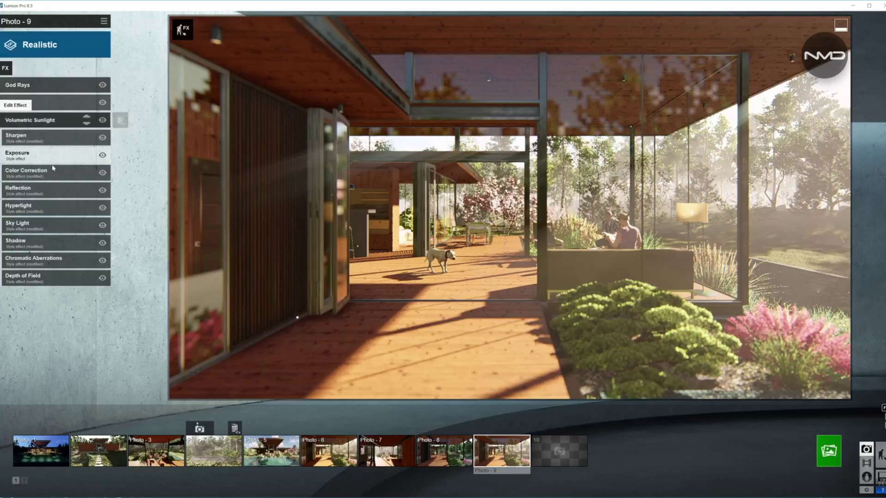
Raise the Exposure slightly to about 0.51.
{"action": "left_click", "coordinate": [64, 157]}
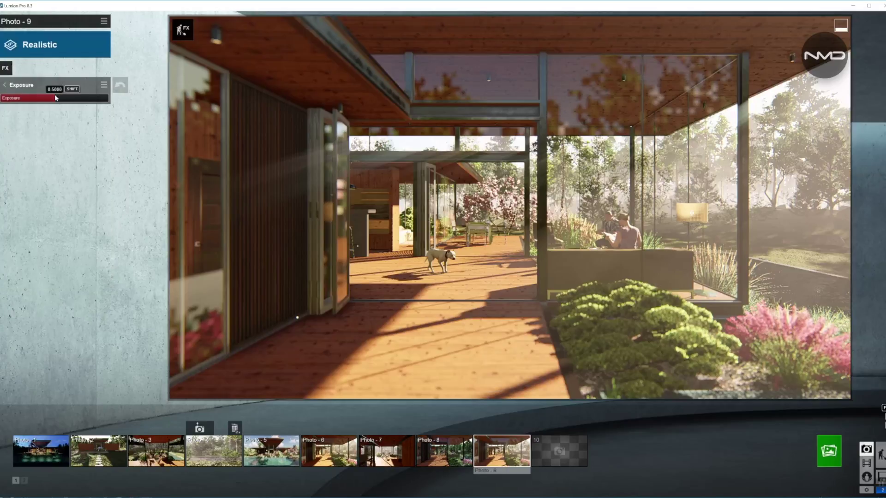
{"action": "left_click_drag", "start_coordinate": [55, 95], "coordinate": [61, 98]}
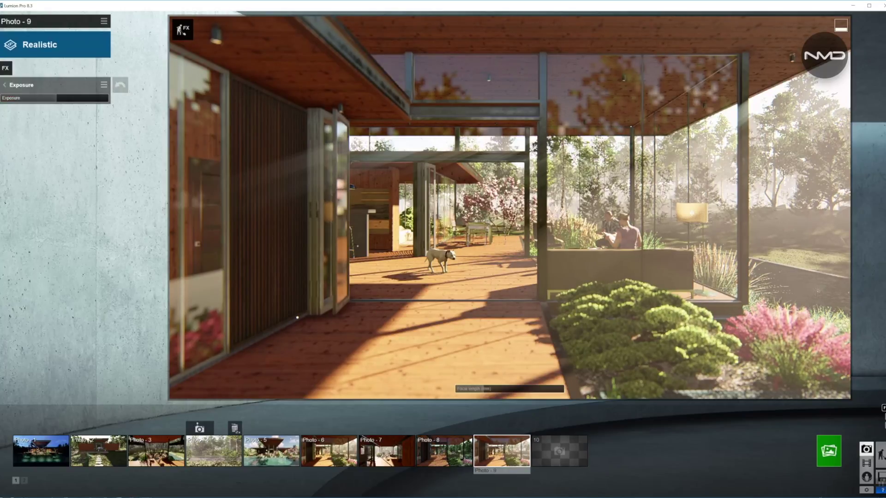
{"action": "left_click", "coordinate": [4, 86]}
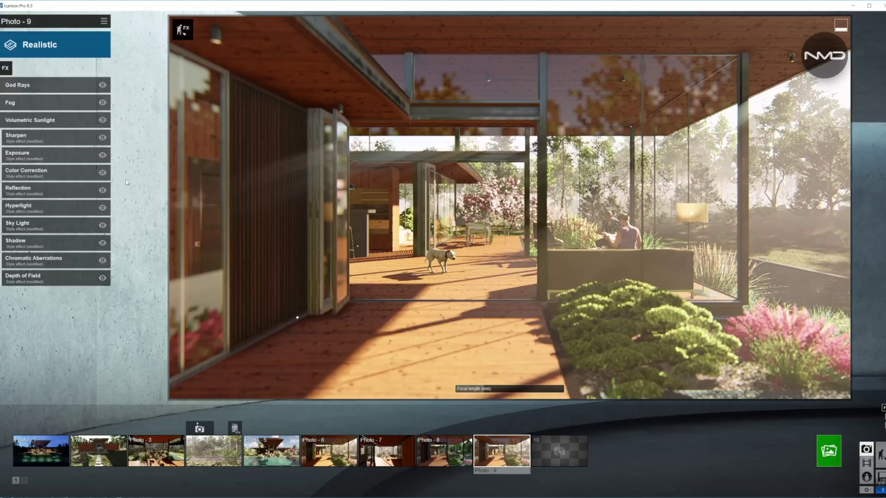
Review the Color Correction settings, leaving them unchanged.
{"action": "left_click", "coordinate": [53, 173]}
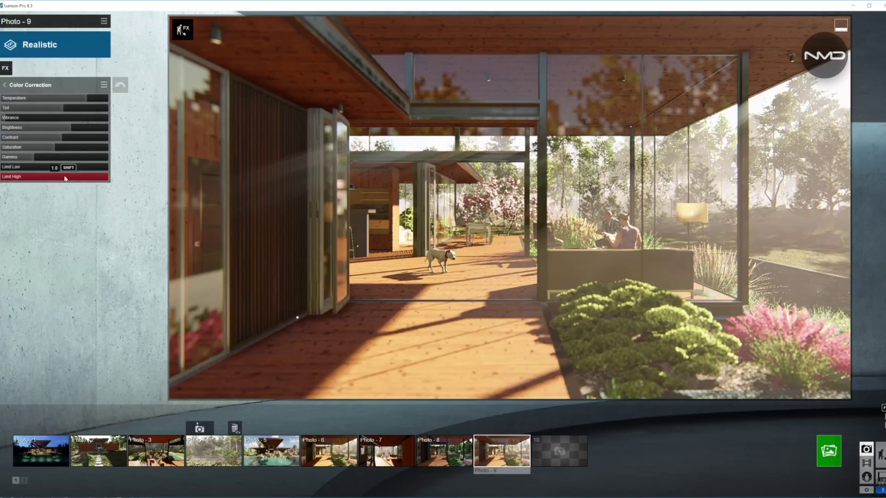
{"action": "mouse_move", "coordinate": [86, 98]}
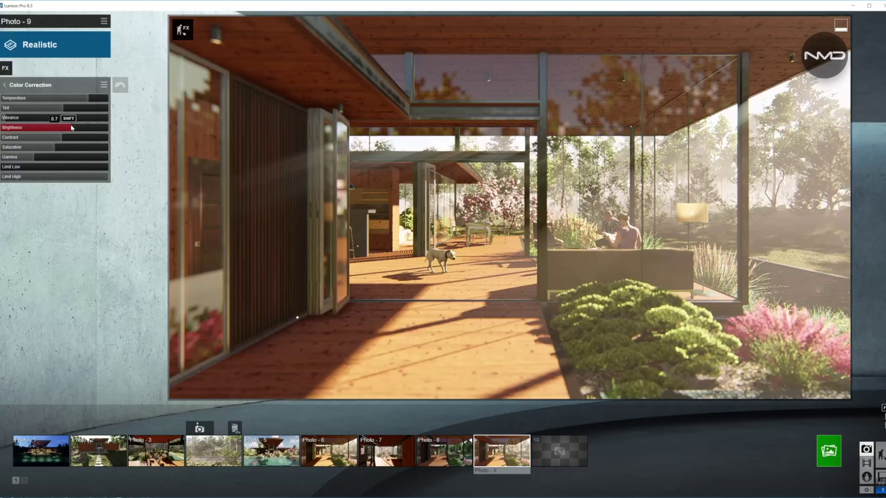
{"action": "mouse_move", "coordinate": [74, 128]}
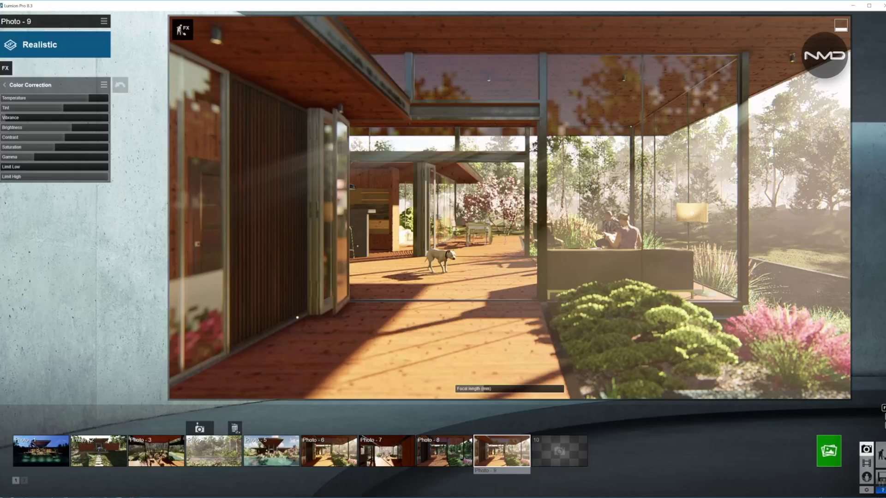
{"action": "left_click", "coordinate": [6, 85]}
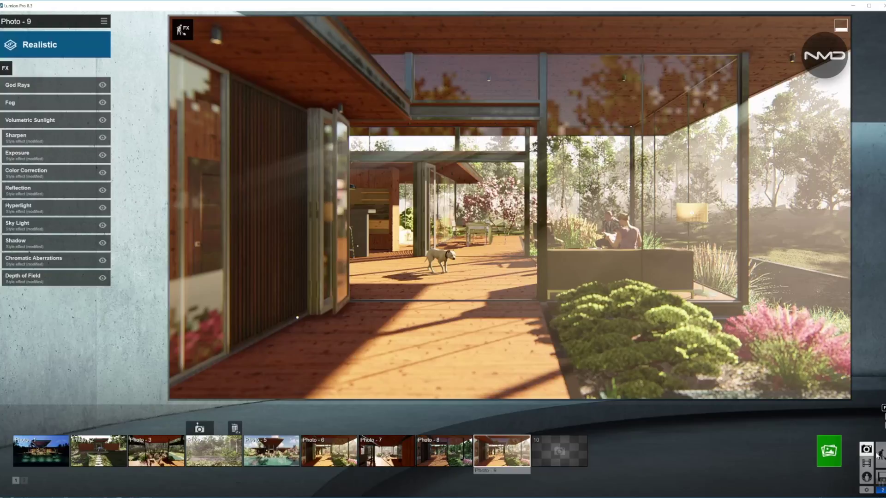
Render Photo 9 at Desktop 1920x1080 to a JPG named Test_8.
{"action": "left_click", "coordinate": [829, 451]}
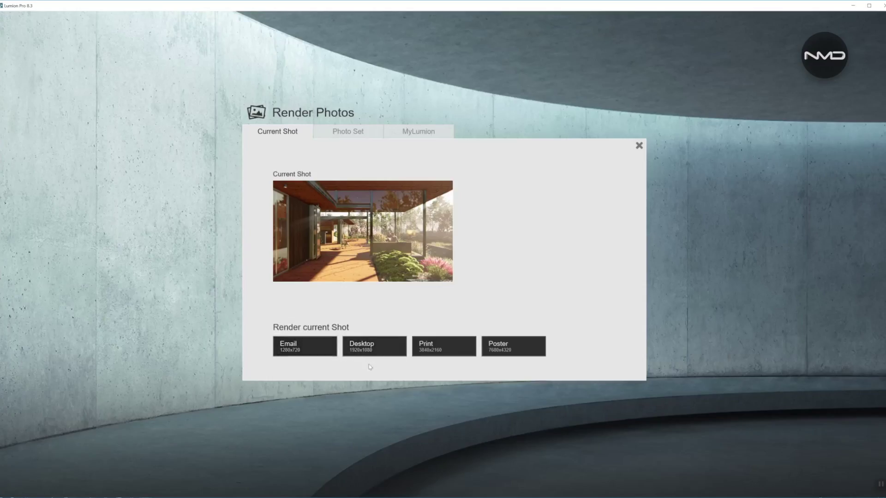
{"action": "left_click", "coordinate": [383, 349]}
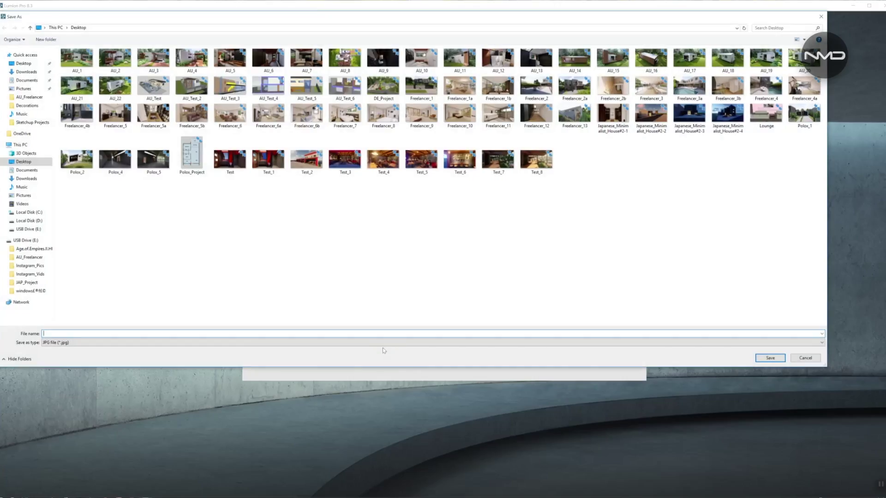
{"action": "left_click", "coordinate": [535, 161]}
{"action": "key", "text": "Return"}
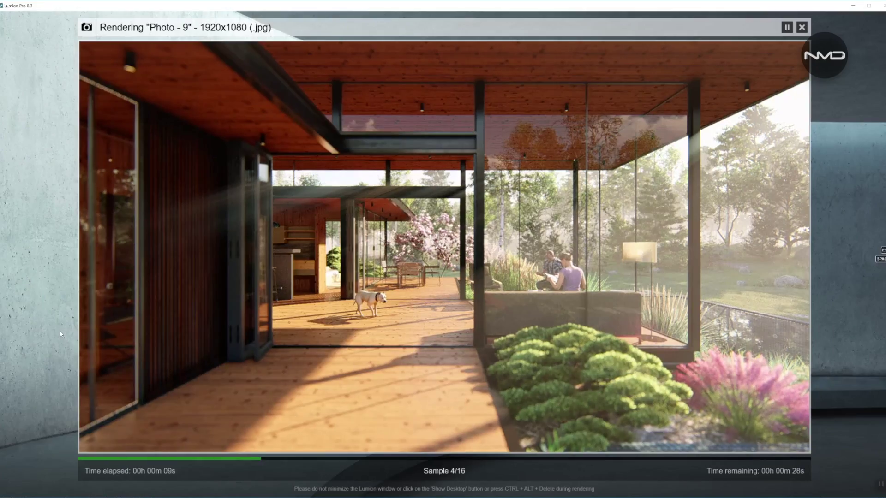